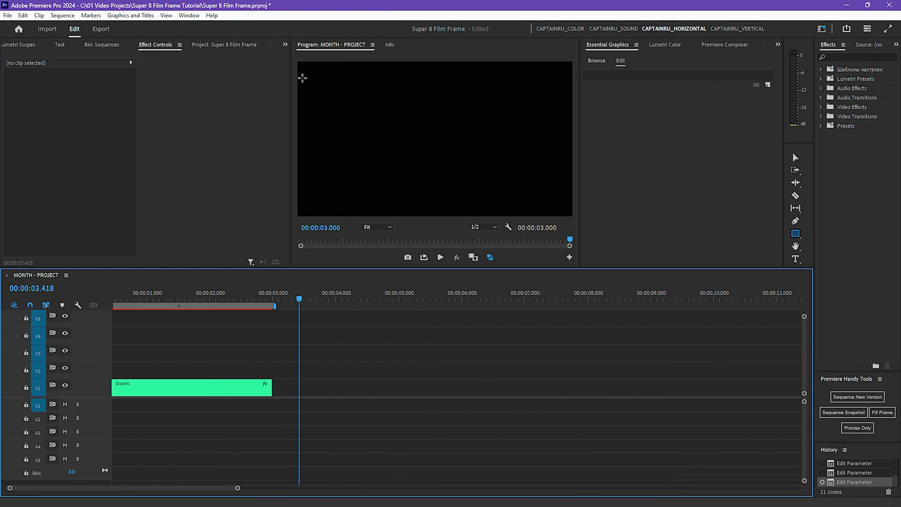
# - Draw a rectangle covering the whole frame and set its width to 1920 and height to 1080
pyautogui.moveTo(299, 61); pyautogui.dragTo(573, 225)
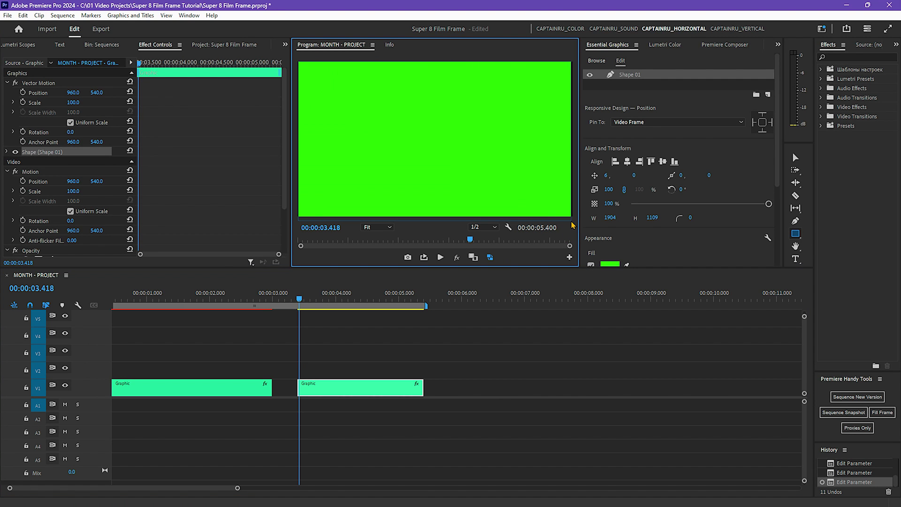
pyautogui.click(610, 218)
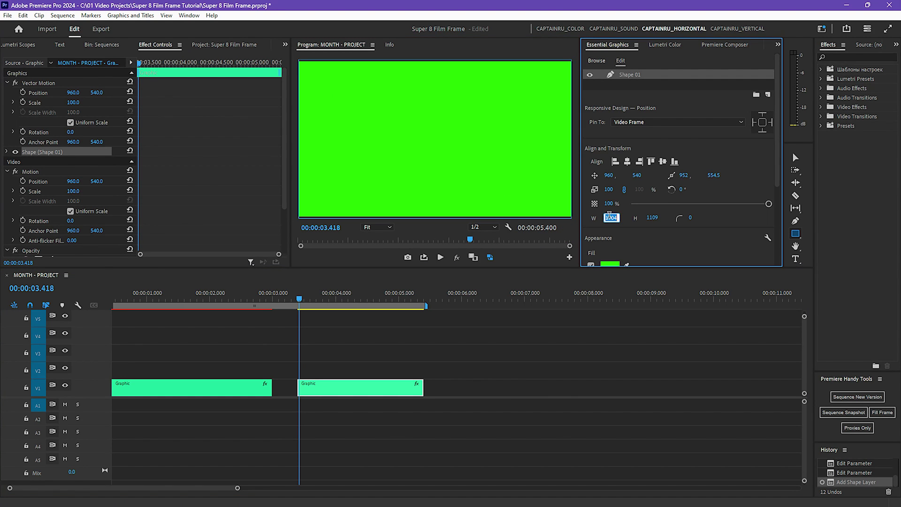
pyautogui.write('1920')
pyautogui.press('Return')
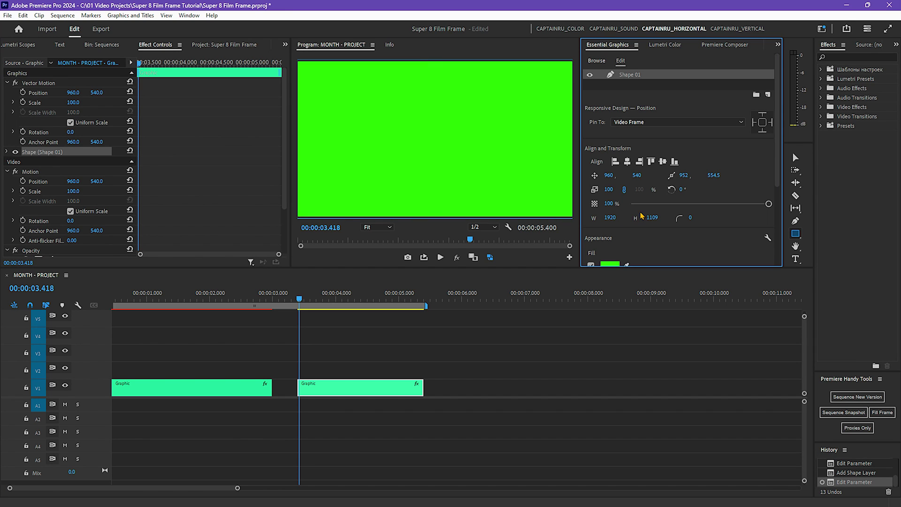
pyautogui.click(653, 218)
pyautogui.write('1080')
pyautogui.press('Return')
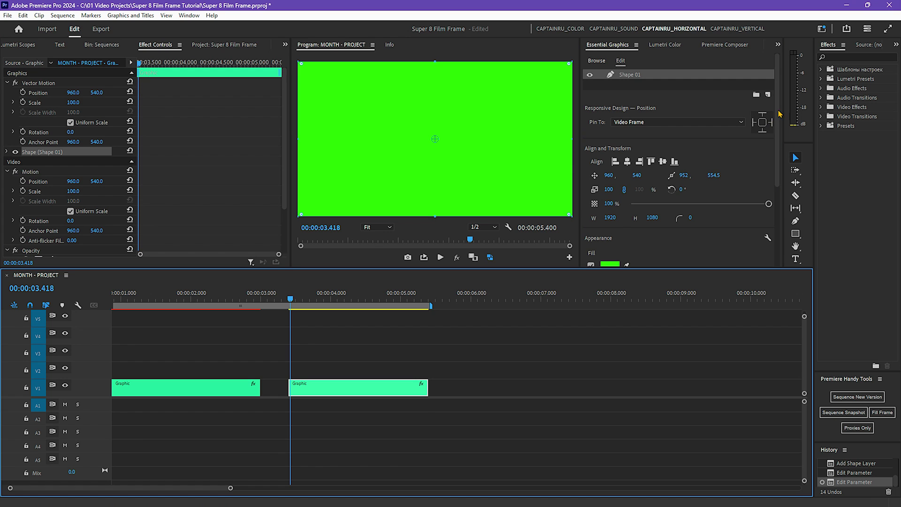
# - Change the full-frame rectangle's fill to solid black (000000)
pyautogui.moveTo(779, 114); pyautogui.dragTo(779, 162)
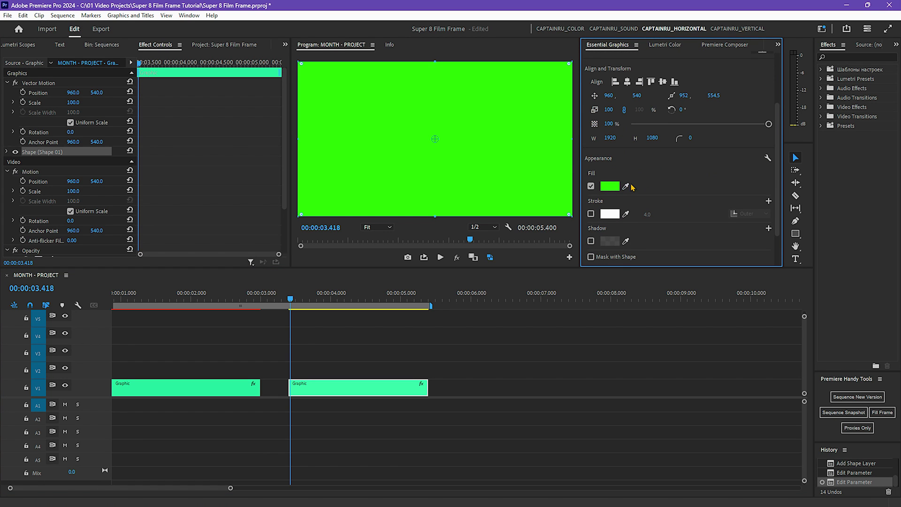
pyautogui.click(609, 189)
pyautogui.moveTo(405, 232); pyautogui.dragTo(336, 202)
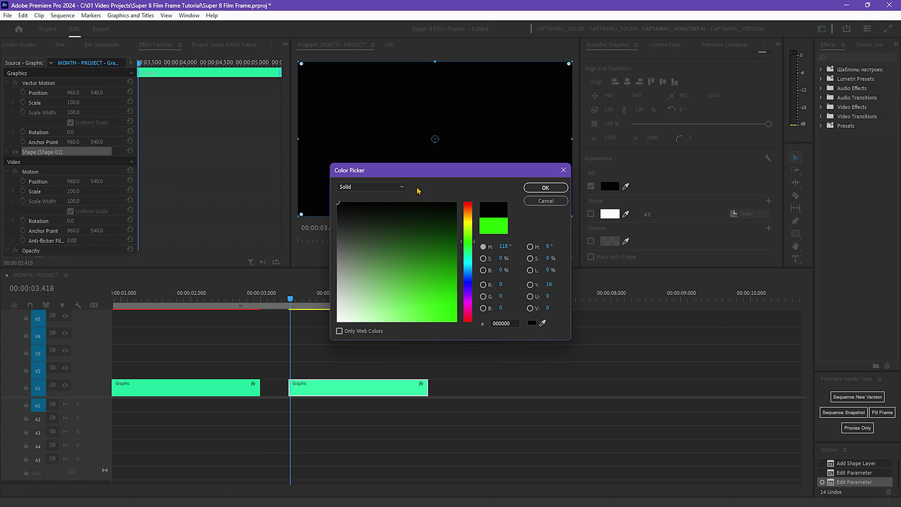
pyautogui.click(545, 188)
pyautogui.scroll(3, 619, 113)
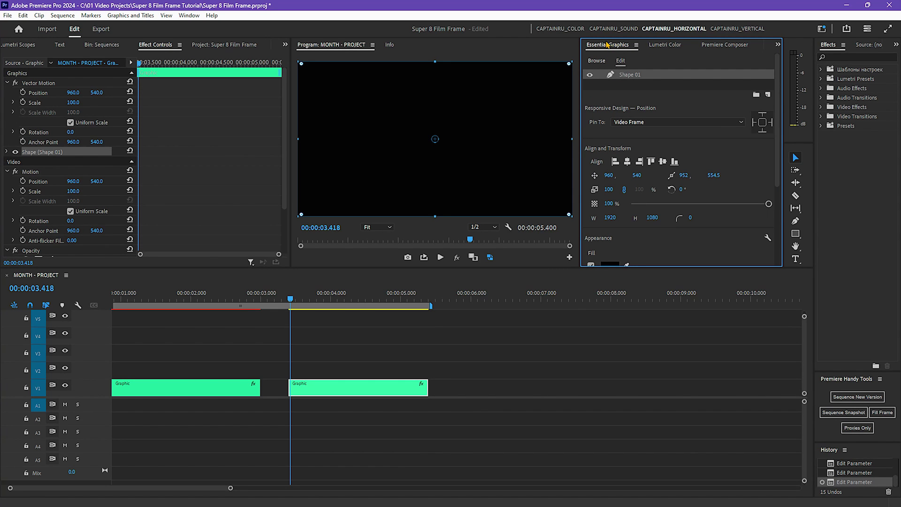
# - Add a new rectangle shape layer to the second graphic clip using Essential Graphics
pyautogui.click(190, 15)
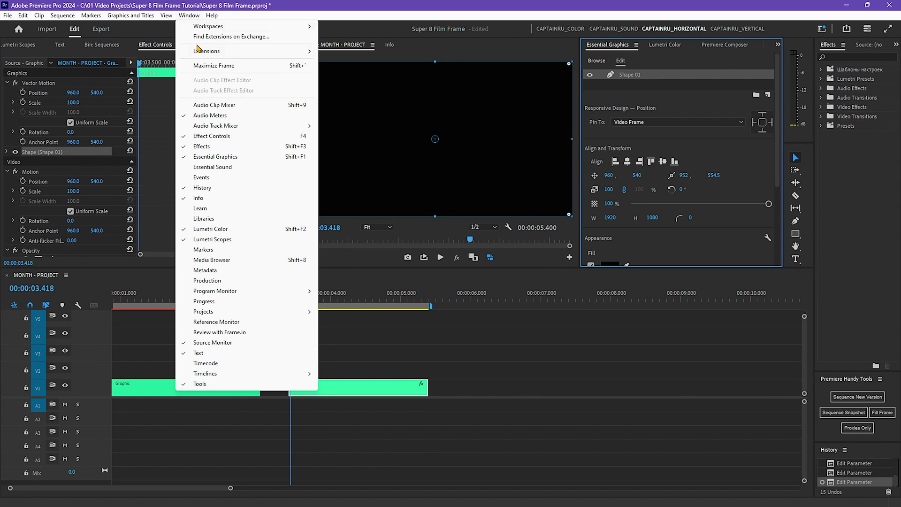
pyautogui.click(231, 158)
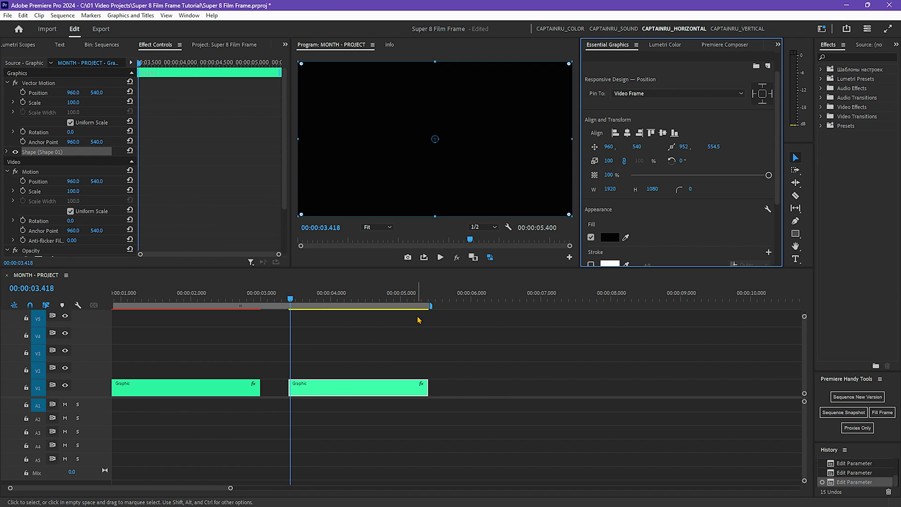
pyautogui.click(338, 395)
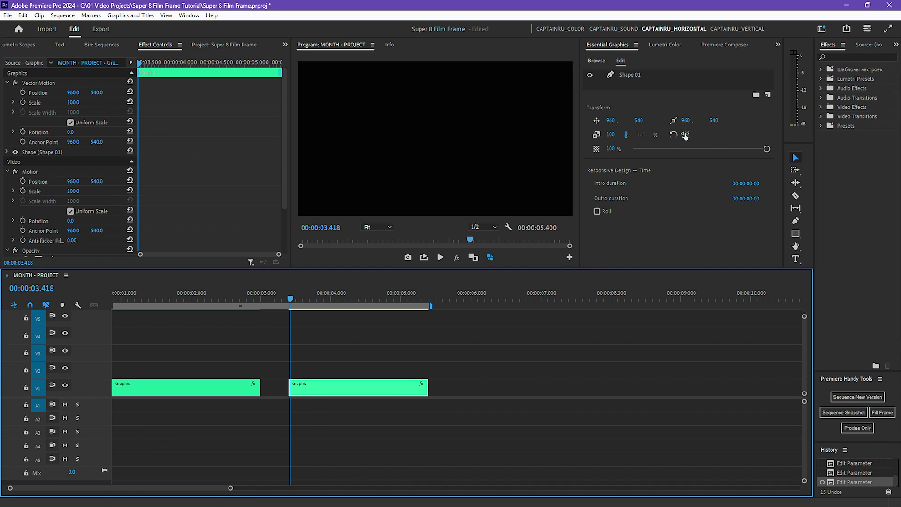
pyautogui.click(769, 95)
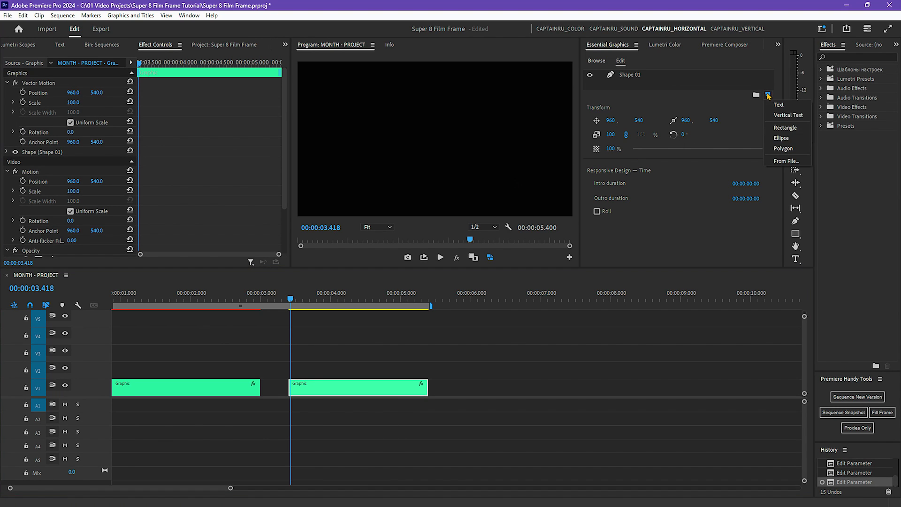
pyautogui.click(785, 128)
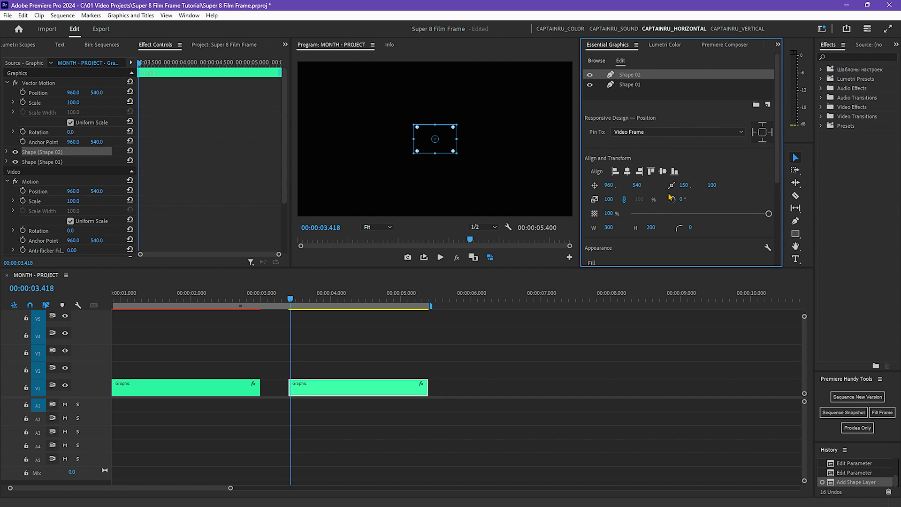
# - Enlarge the new rectangle freehand and move it to about position 786, 343
pyautogui.click(450, 139)
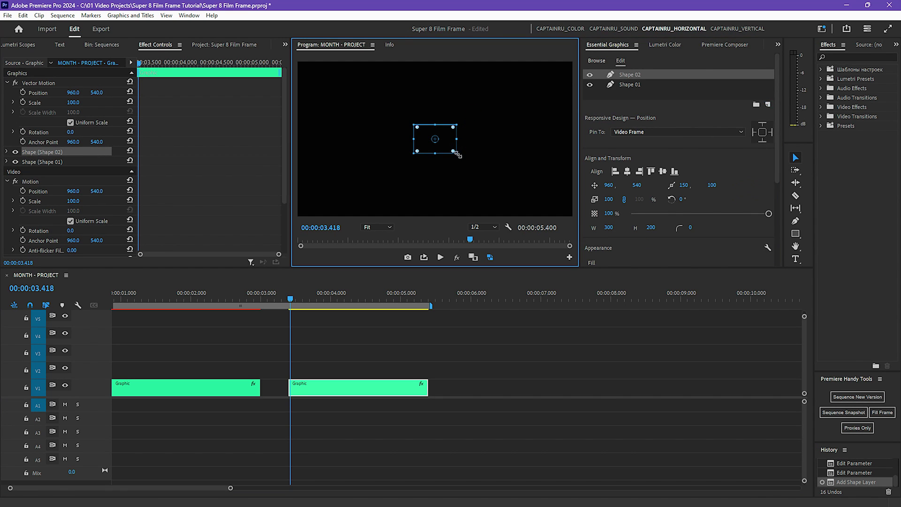
pyautogui.moveTo(454, 152); pyautogui.dragTo(515, 184)
pyautogui.moveTo(488, 155); pyautogui.dragTo(462, 127)
# - Set the new rectangle's width to 1001, height to 700 and corner radius to 80
pyautogui.click(609, 228)
pyautogui.write('100')
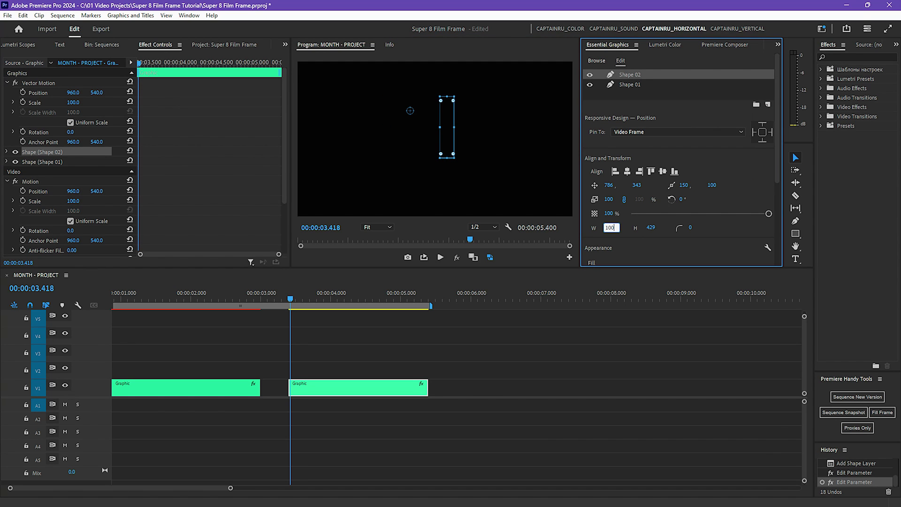
pyautogui.write('1')
pyautogui.press('Return')
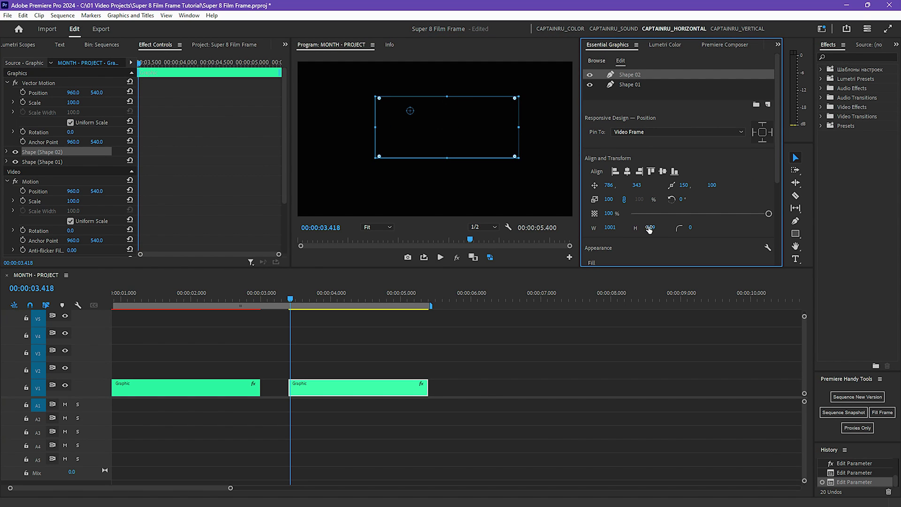
pyautogui.click(649, 227)
pyautogui.write('700')
pyautogui.press('Return')
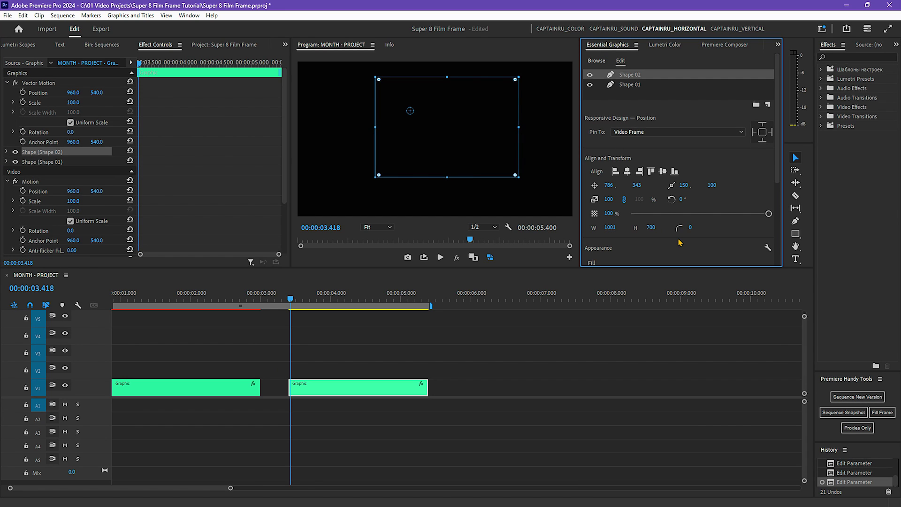
pyautogui.click(691, 228)
pyautogui.write('80')
pyautogui.press('Return')
# - Fill the rounded rectangle with bright green and centre it horizontally and vertically in the frame
pyautogui.click(355, 297)
pyautogui.scroll(-3, 777, 141)
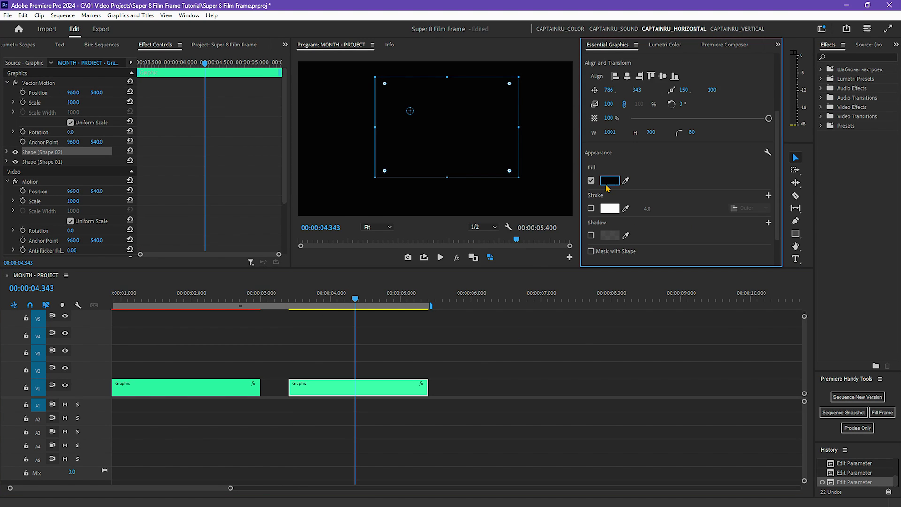
pyautogui.click(609, 182)
pyautogui.click(467, 237)
pyautogui.moveTo(452, 244); pyautogui.dragTo(466, 356)
pyautogui.click(558, 188)
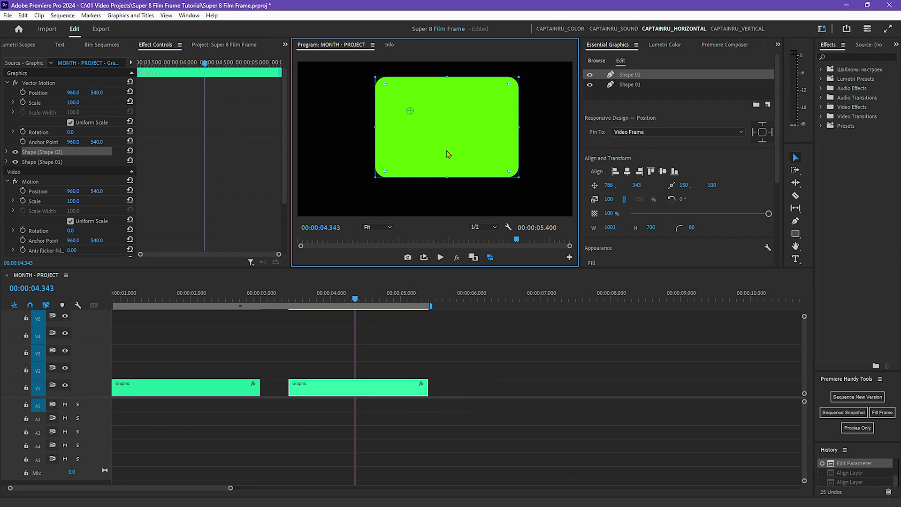
pyautogui.click(627, 171)
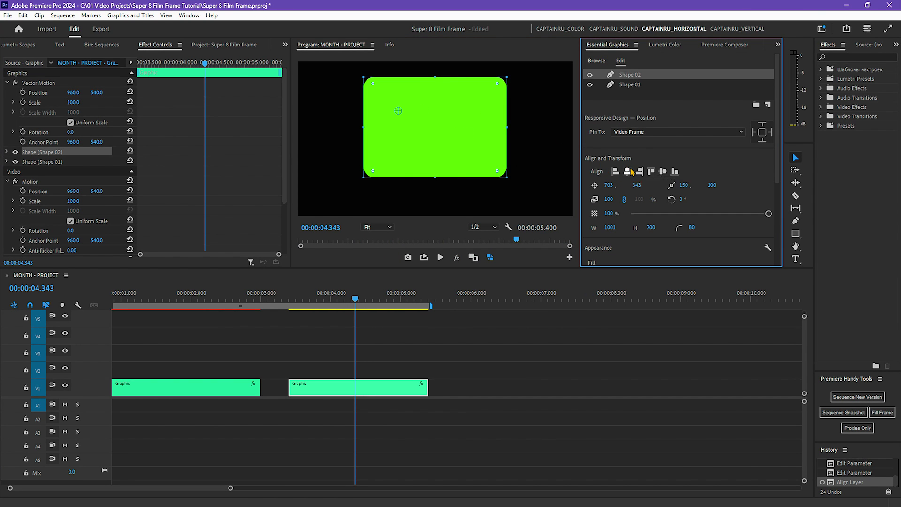
pyautogui.click(663, 171)
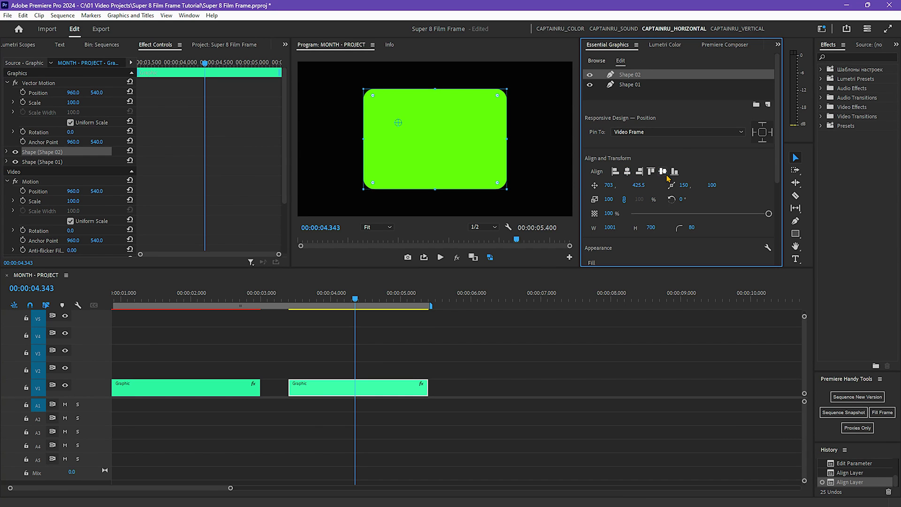
# - Rename the Shape 01 layer to Background
pyautogui.click(622, 101)
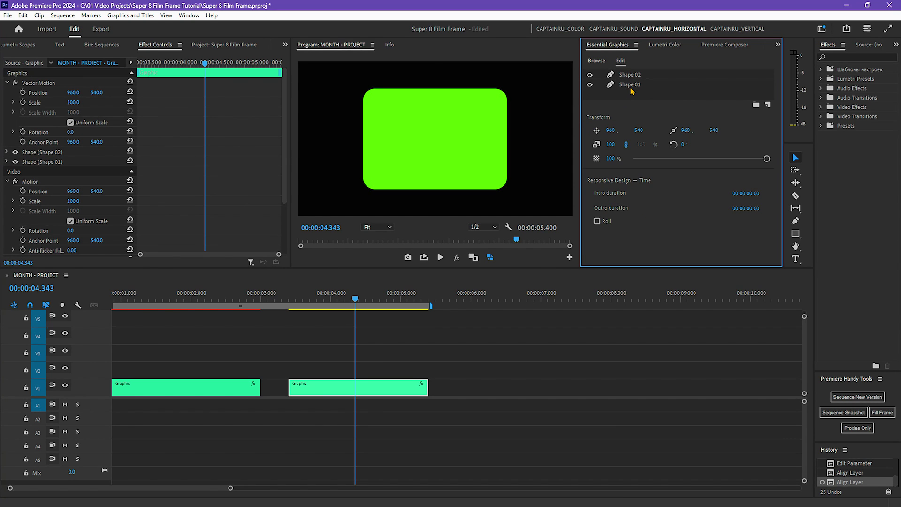
pyautogui.click(631, 87)
pyautogui.doubleClick(633, 85)
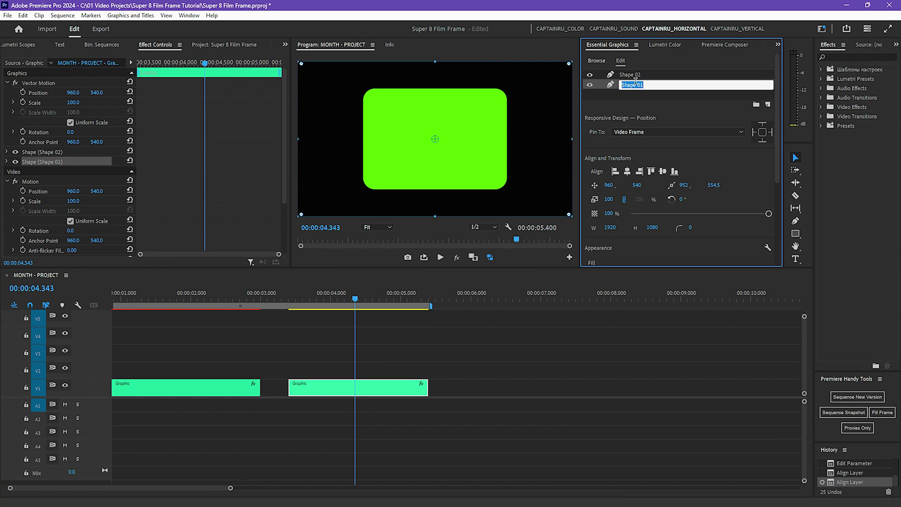
pyautogui.write('Background')
pyautogui.press('Return')
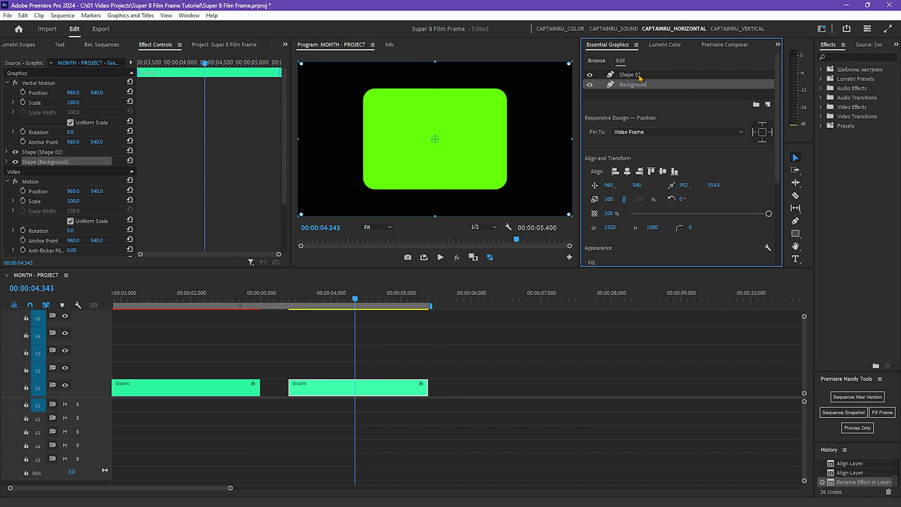
# - Rename the Shape 02 layer to Middle Shape
pyautogui.doubleClick(629, 74)
pyautogui.write('Middle Shape')
pyautogui.press('Return')
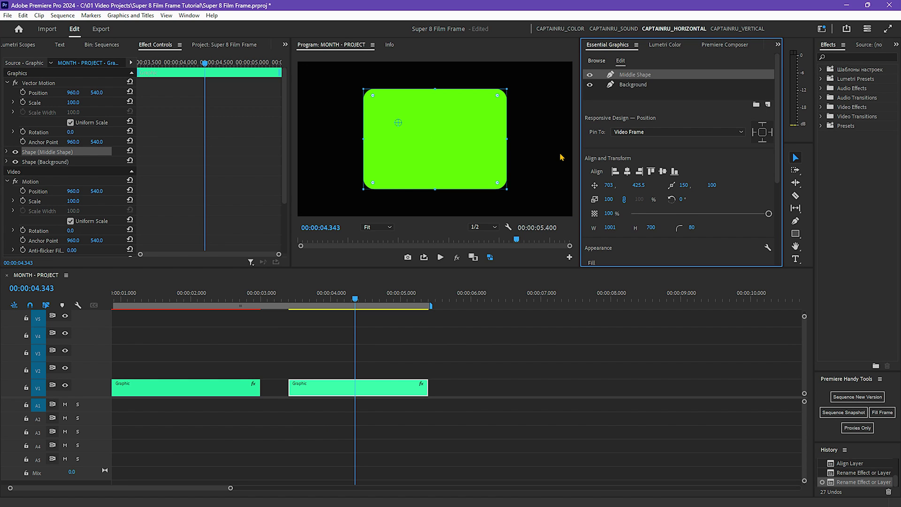
# - Duplicate the Middle Shape layer and name the copy Bottom Shape
pyautogui.click(561, 157)
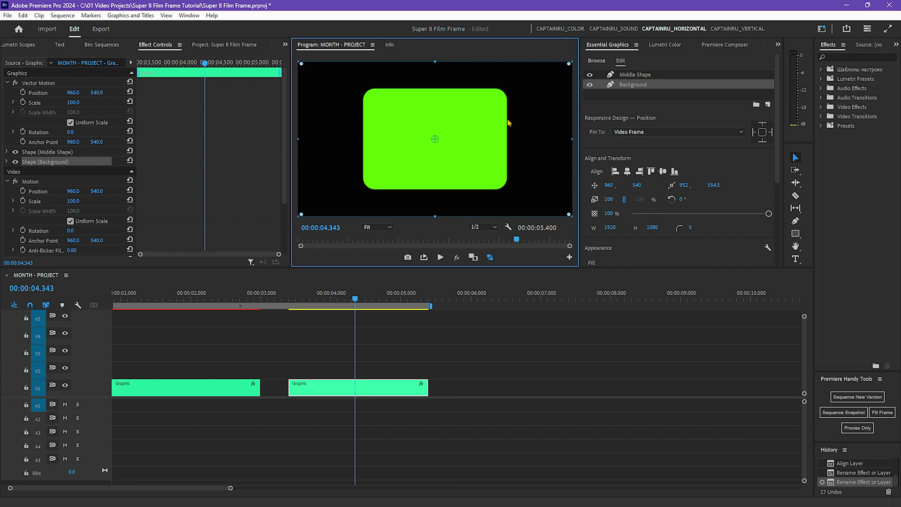
pyautogui.click(500, 145)
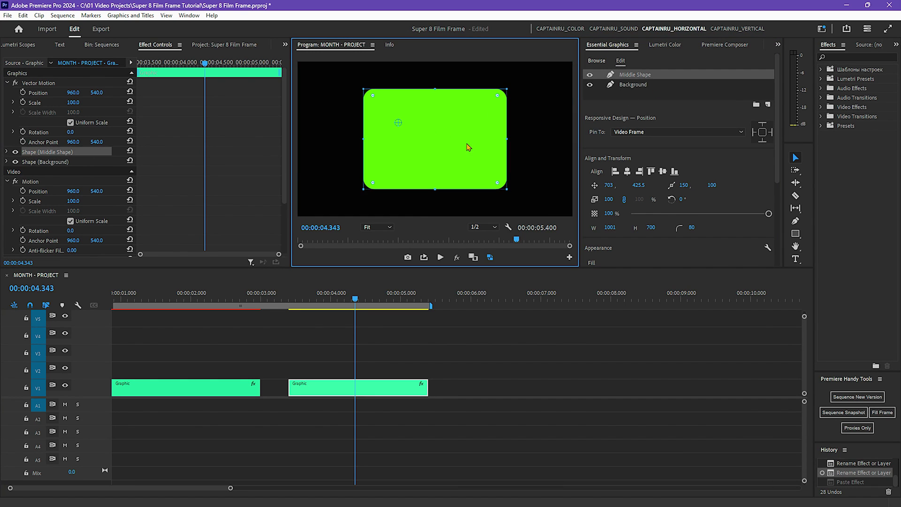
pyautogui.hotkey('ctrl', 'v')
pyautogui.doubleClick(635, 74)
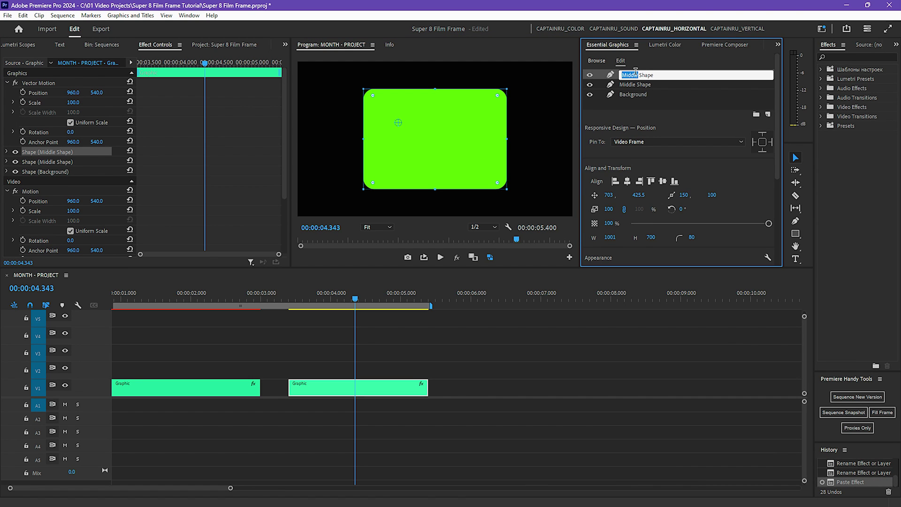
pyautogui.write('Bottom')
pyautogui.press('Return')
# - Move Bottom Shape down to a vertical position of 1190, leaving a small gap below Middle Shape
pyautogui.moveTo(638, 195); pyautogui.dragTo(899, 127)
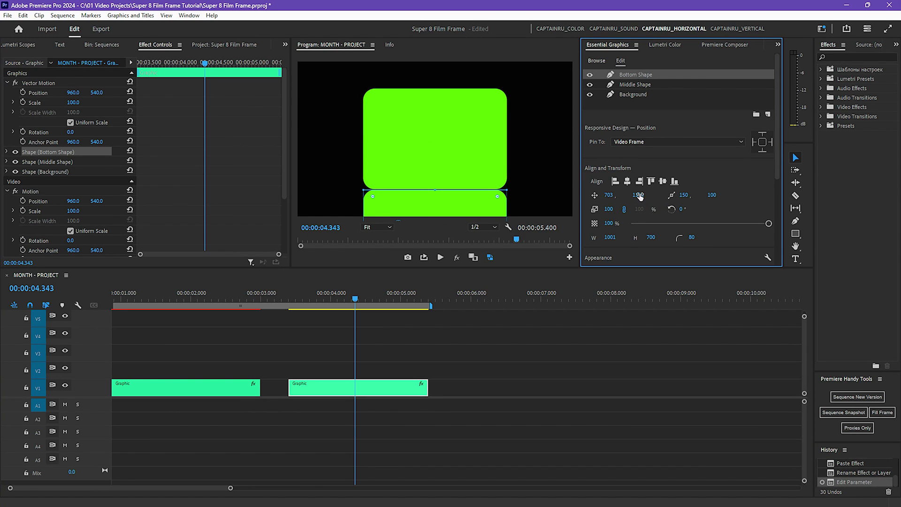
pyautogui.moveTo(639, 196); pyautogui.dragTo(658, 186)
# - Duplicate the Bottom Shape layer and name the copy Top Shape
pyautogui.click(631, 76)
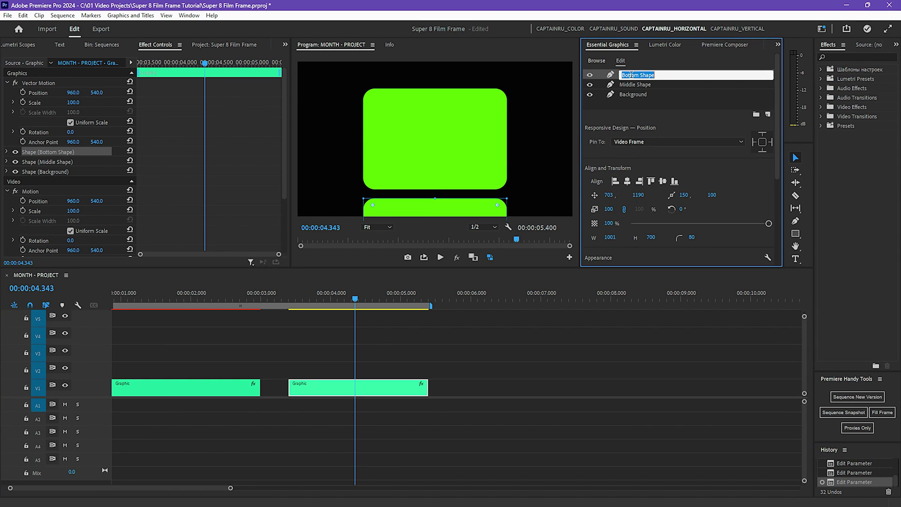
pyautogui.click(639, 89)
pyautogui.click(640, 78)
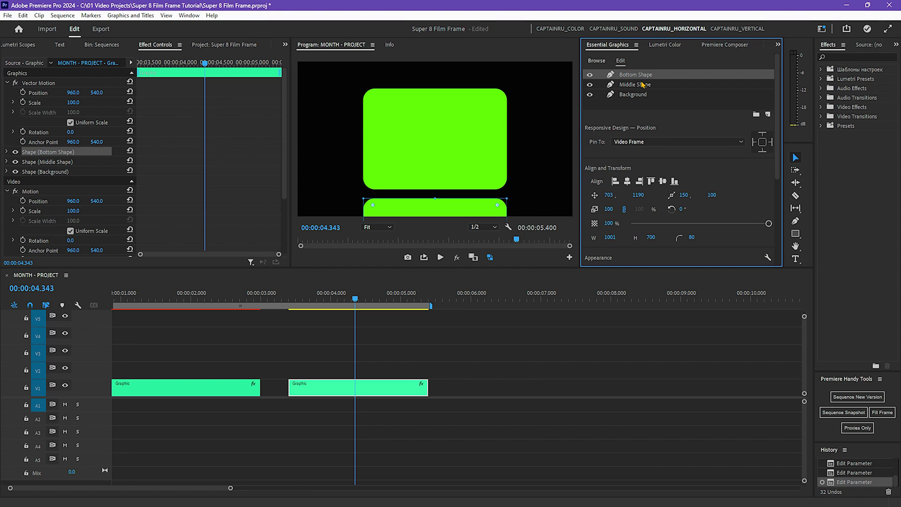
pyautogui.hotkey('ctrl', 'v')
pyautogui.click(639, 75)
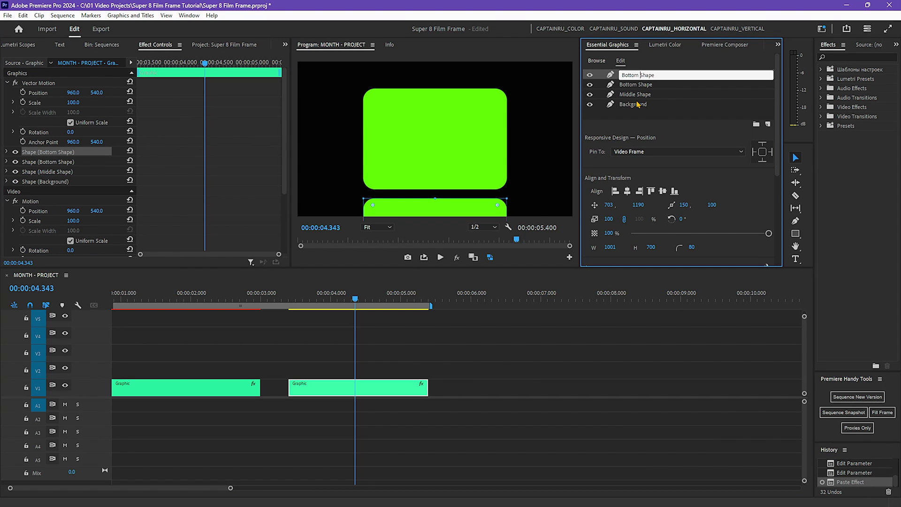
pyautogui.hotkey('ctrl', 'shift', 'Left')
pyautogui.write('Top')
pyautogui.press('Return')
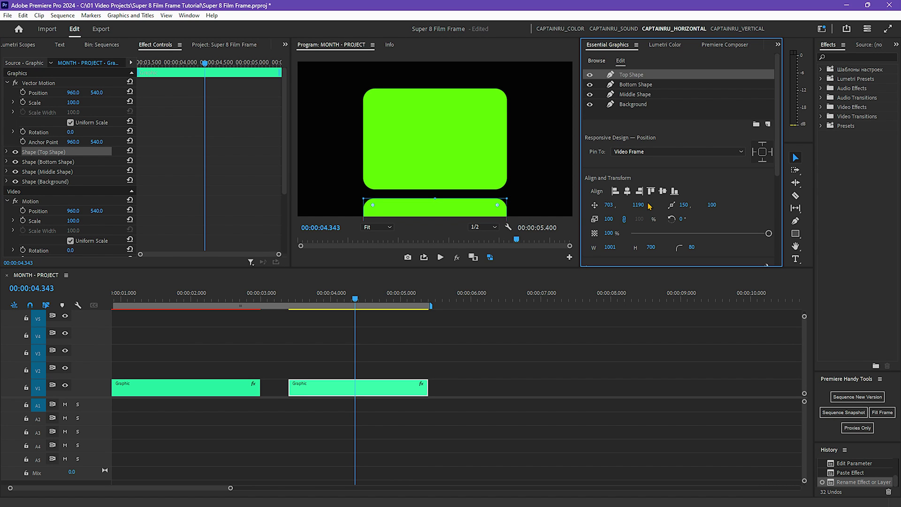
# - Move Top Shape vertically above Middle Shape, leaving the same small gap as below it
pyautogui.moveTo(650, 207); pyautogui.dragTo(553, 178)
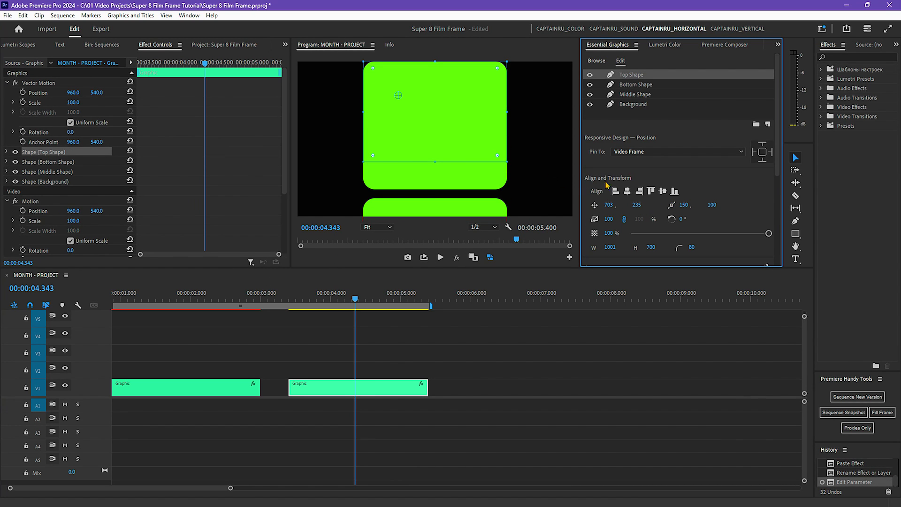
pyautogui.moveTo(637, 206); pyautogui.dragTo(432, 280)
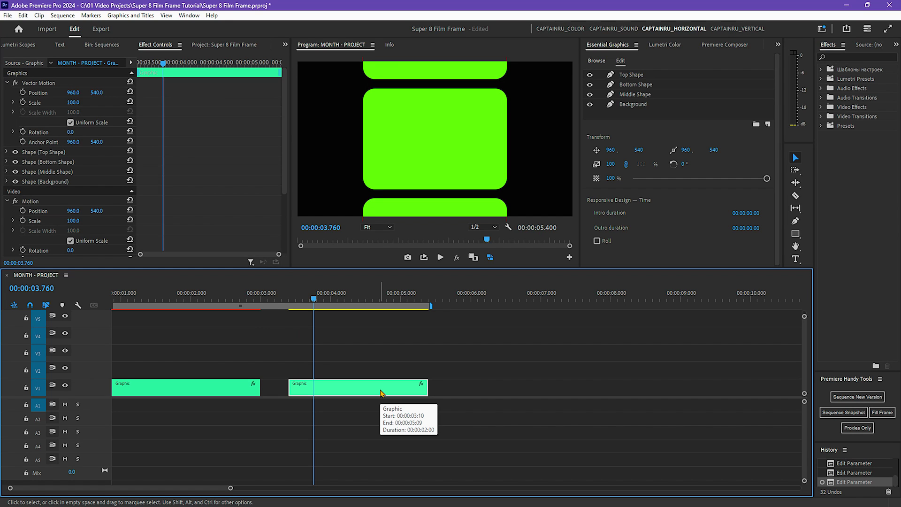
# - Move the film frame graphic clip up to track V3, starting just after the four-second mark
pyautogui.moveTo(381, 392); pyautogui.dragTo(425, 353)
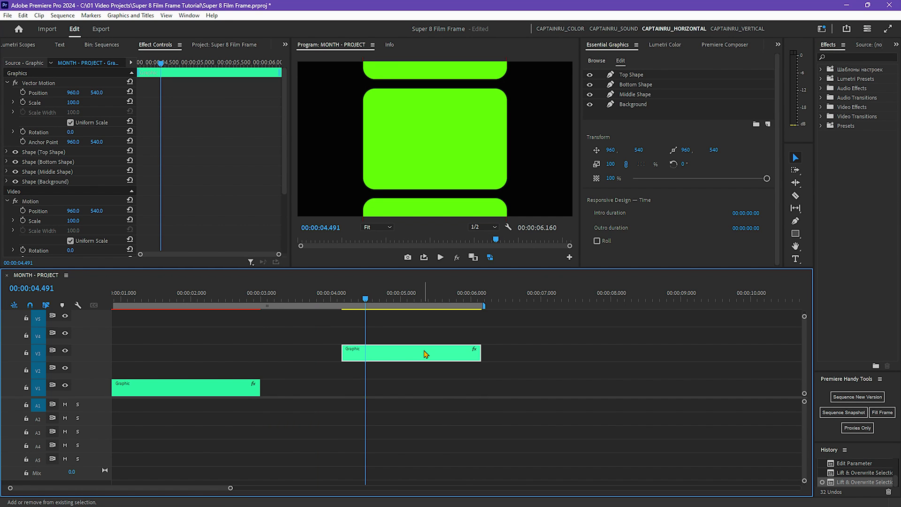
# - Apply the Ultra Key effect to the film frame graphic and sample the green window colour as its key colour
pyautogui.hotkey('ctrl', 'space')
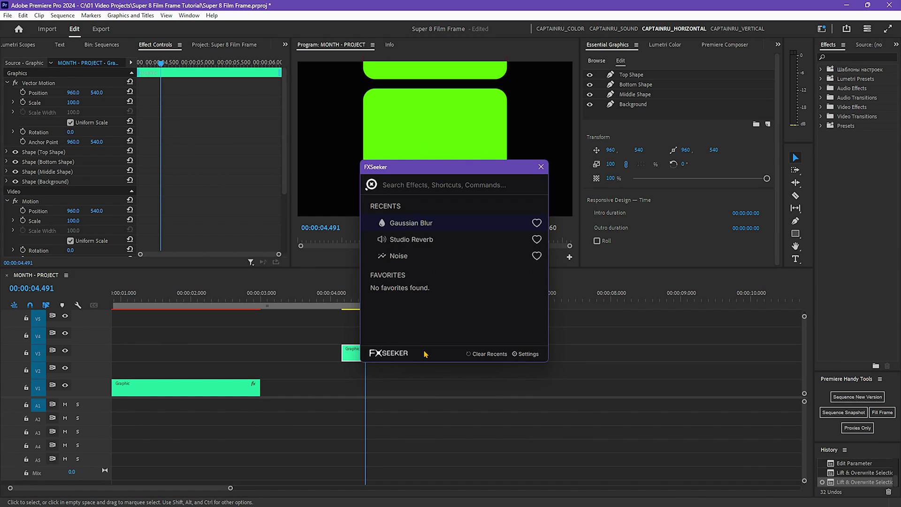
pyautogui.write('ultr')
pyautogui.press('Return')
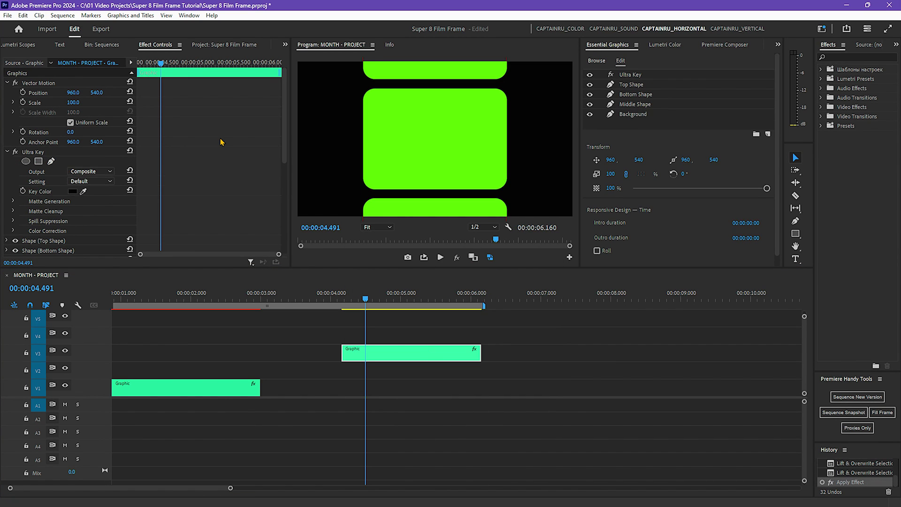
pyautogui.moveTo(83, 191); pyautogui.dragTo(466, 121)
pyautogui.hotkey('ctrl', 'space')
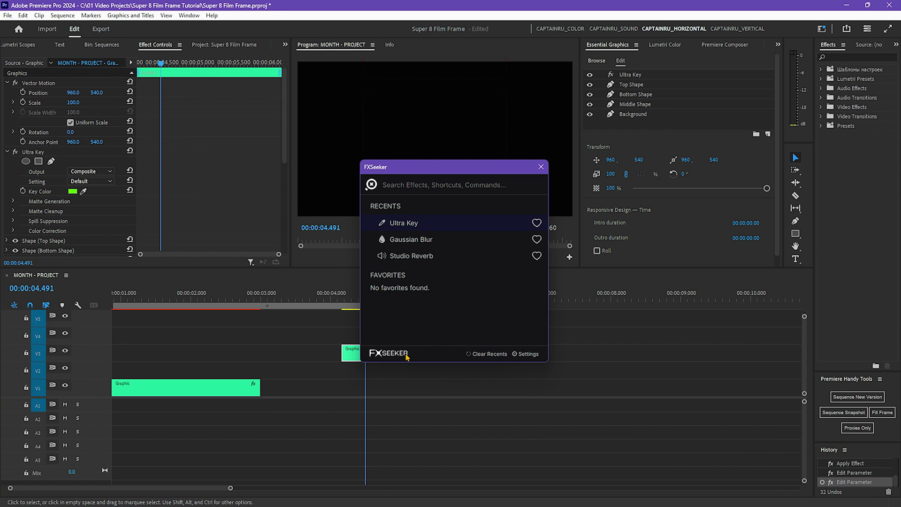
pyautogui.press('Escape')
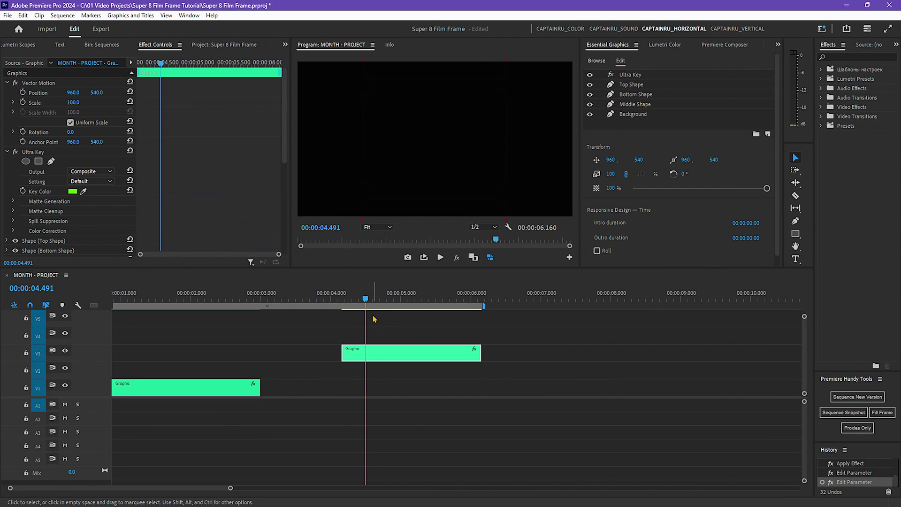
# - Bring Reading Book Female.jpeg from the Super 8 Film Frame Tutorial folder onto track V2, directly under the frame graphic
pyautogui.click(334, 495)
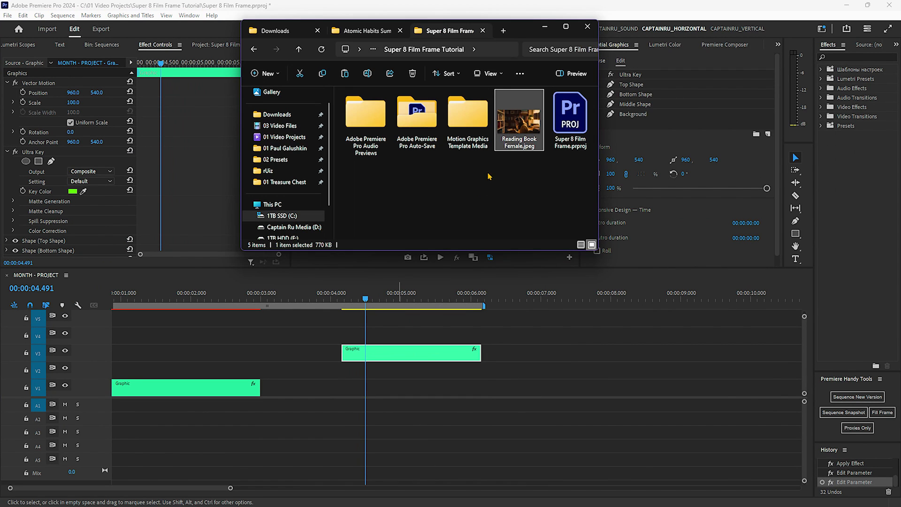
pyautogui.moveTo(514, 130); pyautogui.dragTo(378, 372)
pyautogui.moveTo(350, 295); pyautogui.dragTo(390, 294)
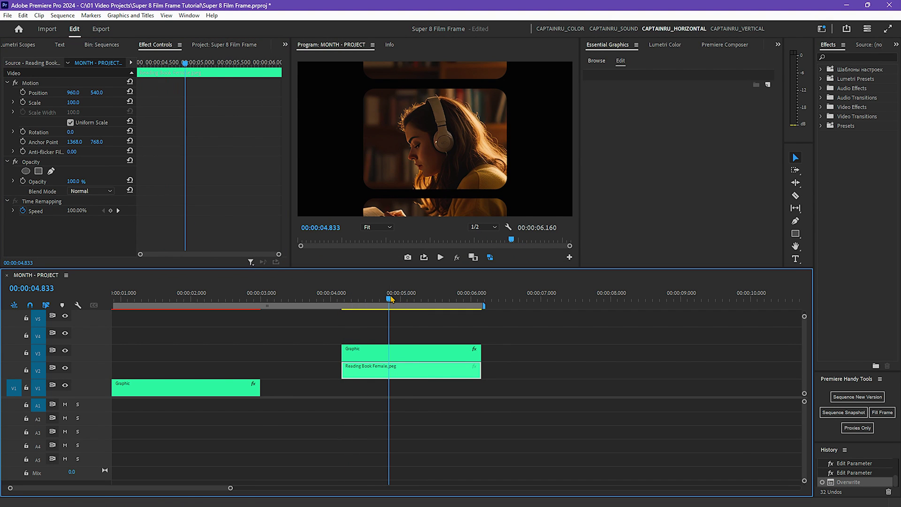
# - Set the photo clip's scale to 60 and its vertical position to 490
pyautogui.click(80, 102)
pyautogui.write('70')
pyautogui.press('Return')
pyautogui.write('60')
pyautogui.hotkey('shift', 'Tab')
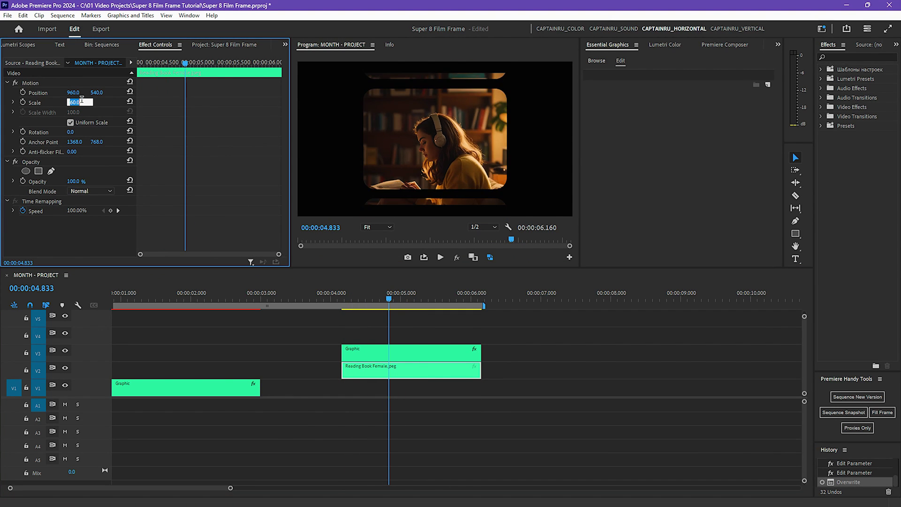
pyautogui.write('490')
pyautogui.press('Return')
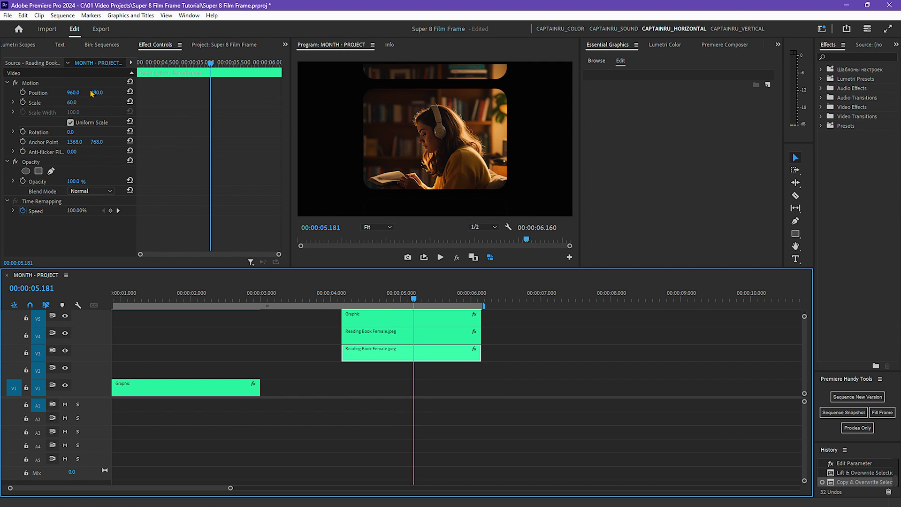
# - Duplicate the photo clip beneath the frame graphic, offsetting one copy to vertical position 1360 for the lower window and another upwards for the upper window
pyautogui.moveTo(95, 92); pyautogui.dragTo(509, 93)
pyautogui.keyDown('alt'); pyautogui.moveTo(389, 354); pyautogui.dragTo(395, 388); pyautogui.keyUp('alt')
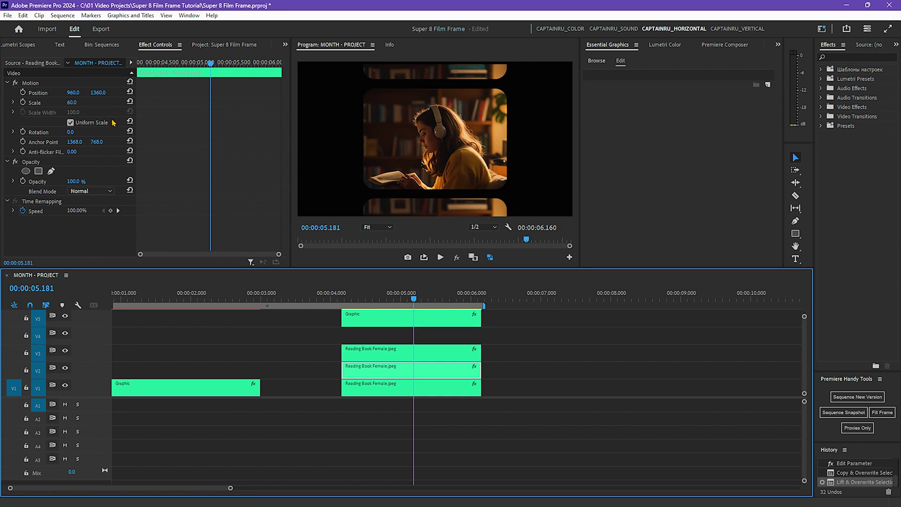
pyautogui.moveTo(97, 92); pyautogui.dragTo(53, 92)
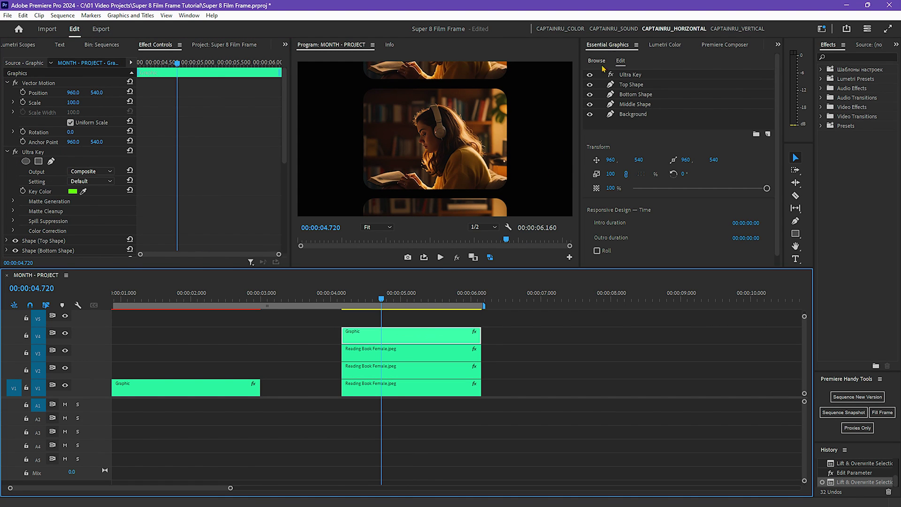
# - Apply Gaussian Blur to the film frame graphic and set its blurriness to 10
pyautogui.click(617, 49)
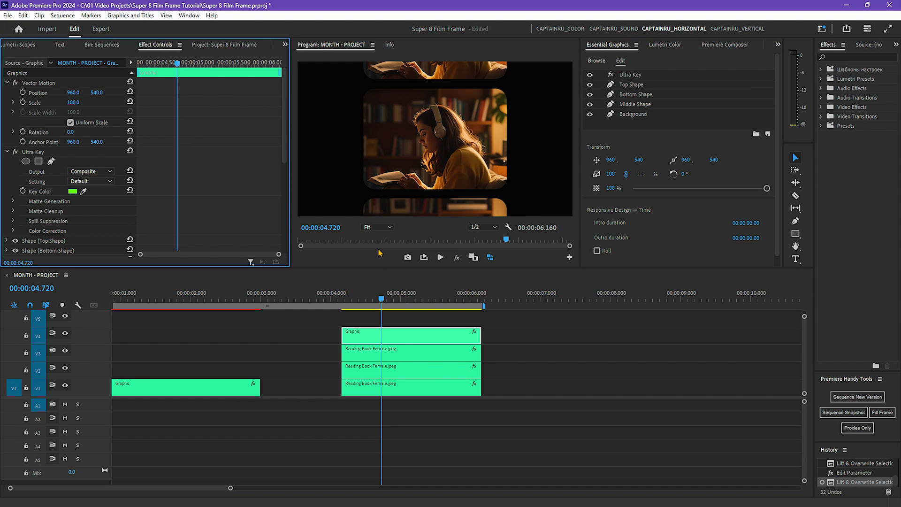
pyautogui.hotkey('ctrl', 'space')
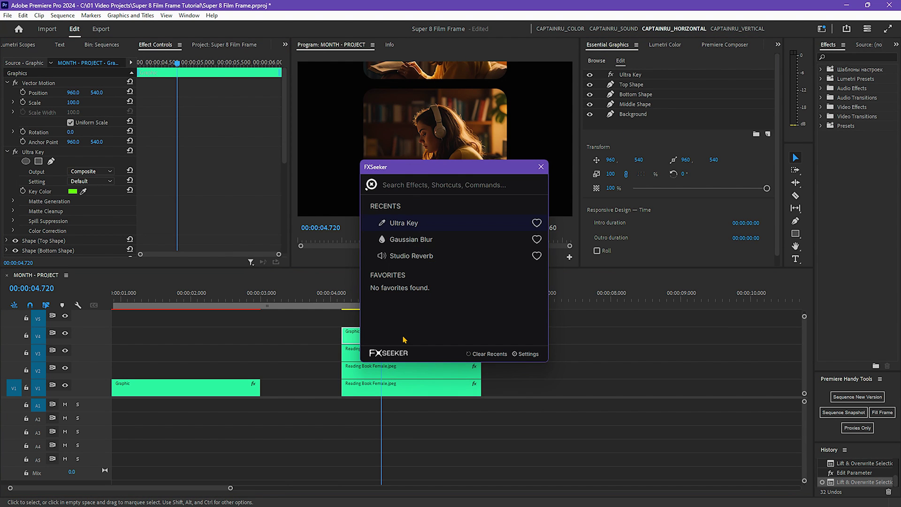
pyautogui.press('Return')
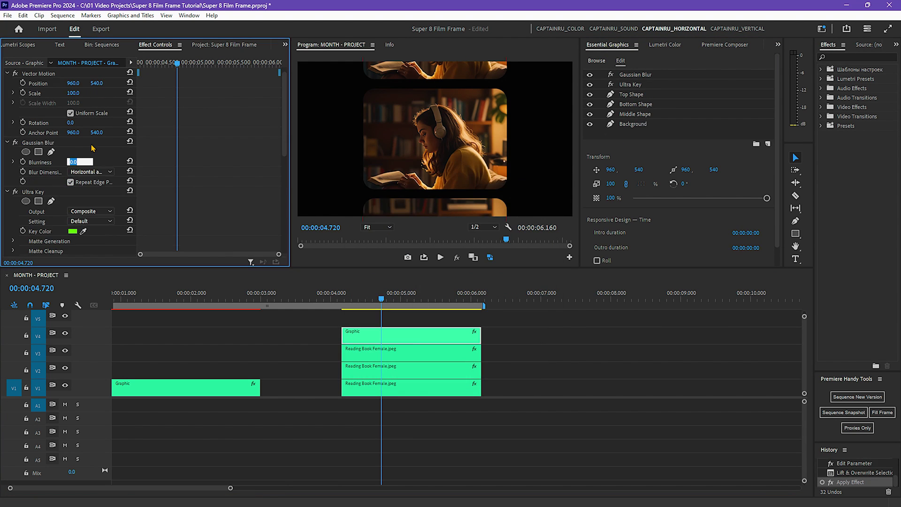
pyautogui.write('10')
pyautogui.press('Return')
pyautogui.click(92, 148)
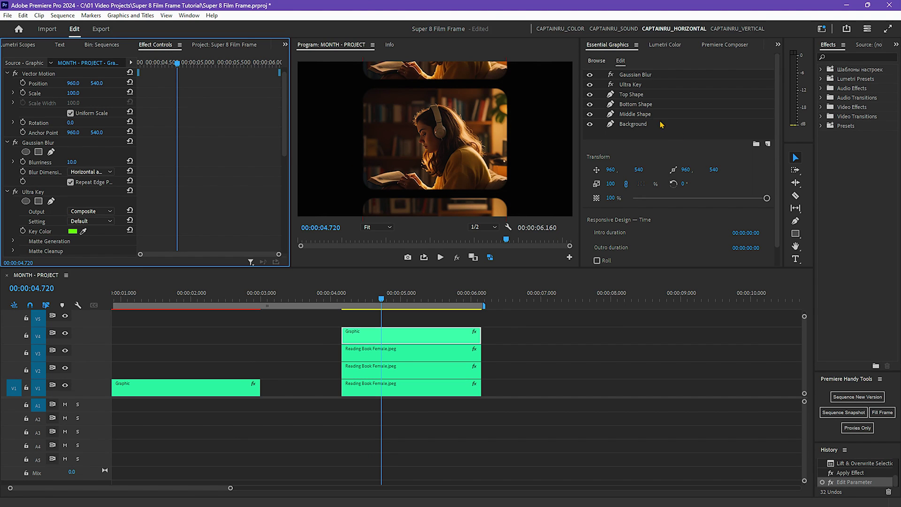
# - Adjust Bottom Shape's vertical position and move Gaussian Blur below Ultra Key in the graphic's layer stack
pyautogui.click(630, 105)
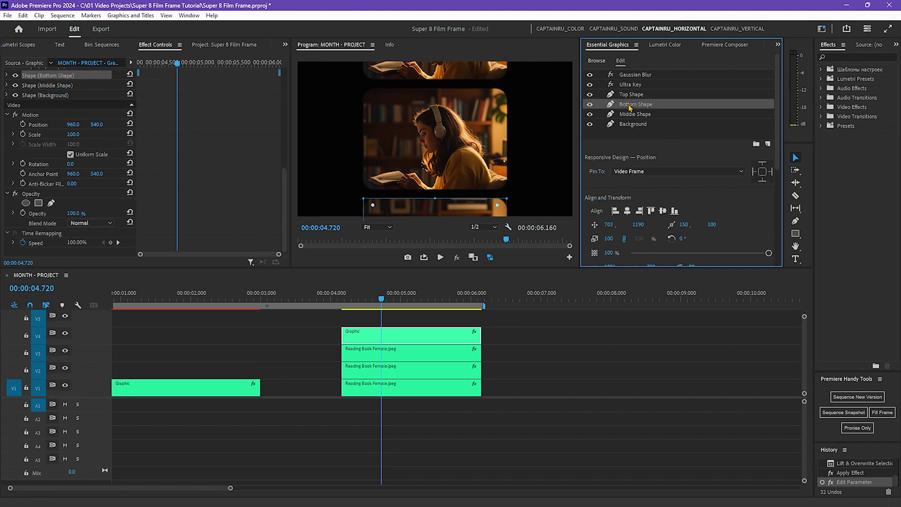
pyautogui.click(640, 225)
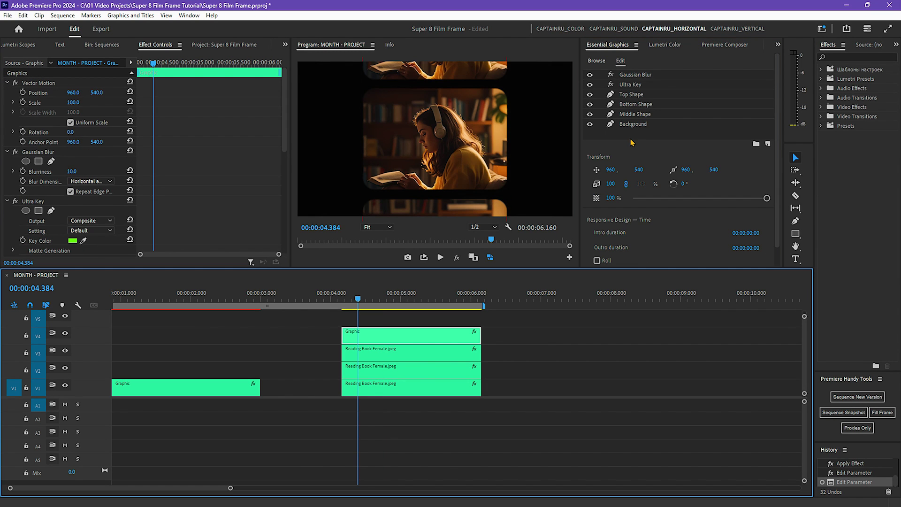
pyautogui.click(609, 48)
pyautogui.click(641, 77)
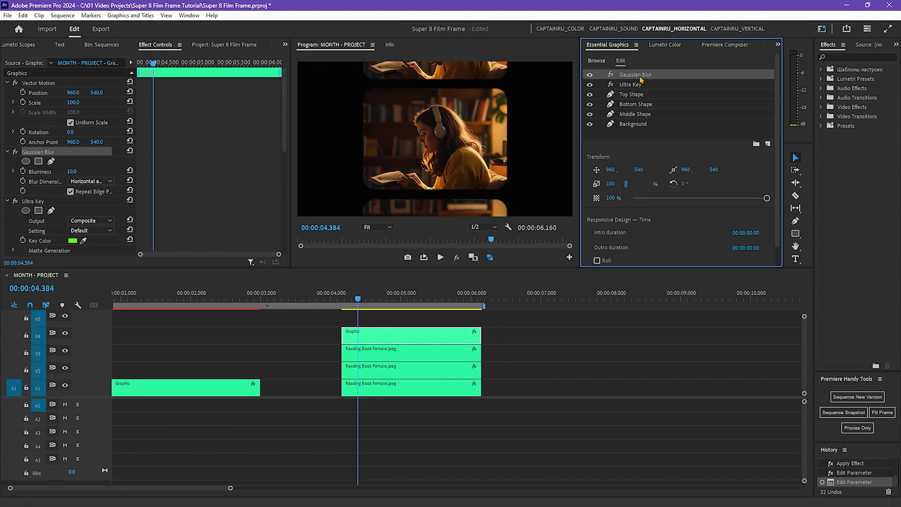
pyautogui.moveTo(641, 80); pyautogui.dragTo(637, 94)
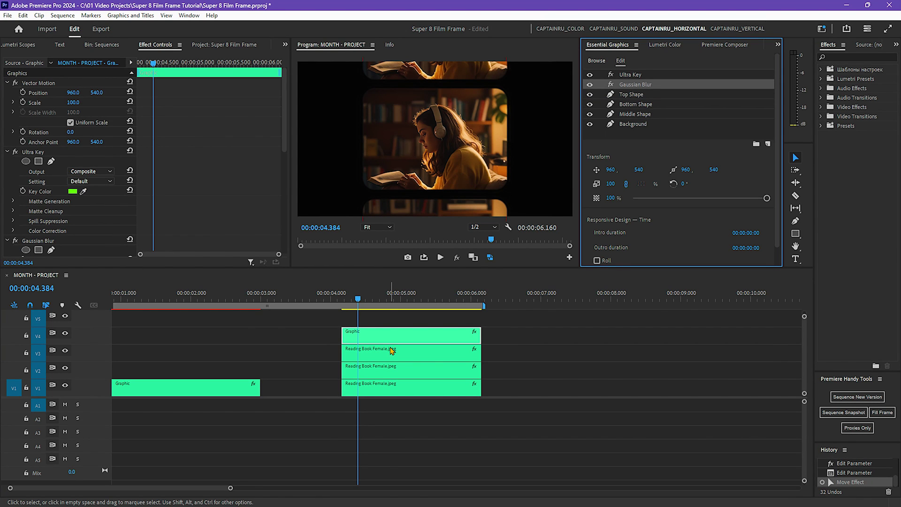
# - Add the Retro Film Frame (7) image from the 01 Graphics & Icons folder as a new layer from file in the frame graphic
pyautogui.click(390, 348)
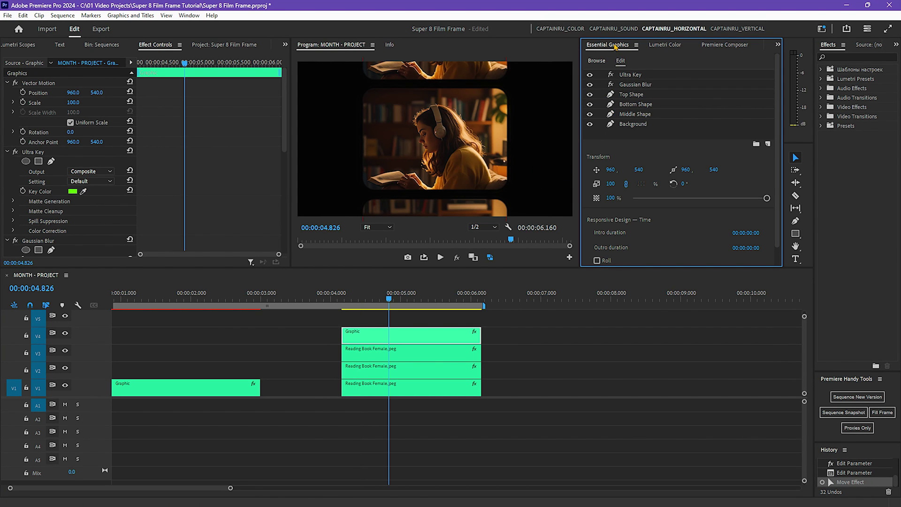
pyautogui.click(768, 144)
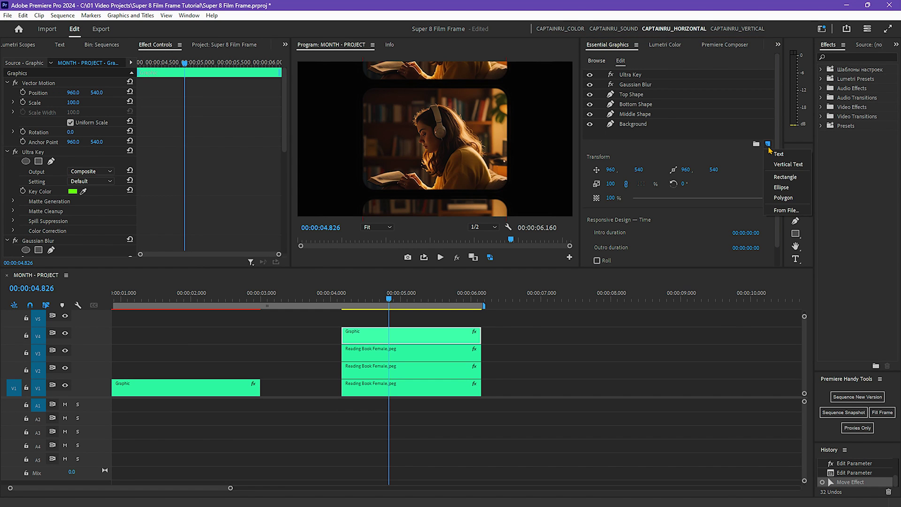
pyautogui.click(786, 211)
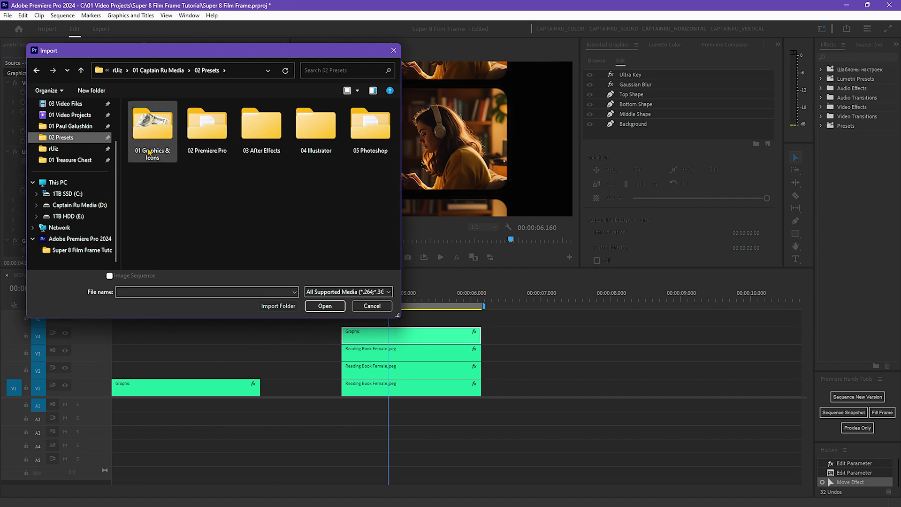
pyautogui.doubleClick(152, 123)
pyautogui.doubleClick(258, 178)
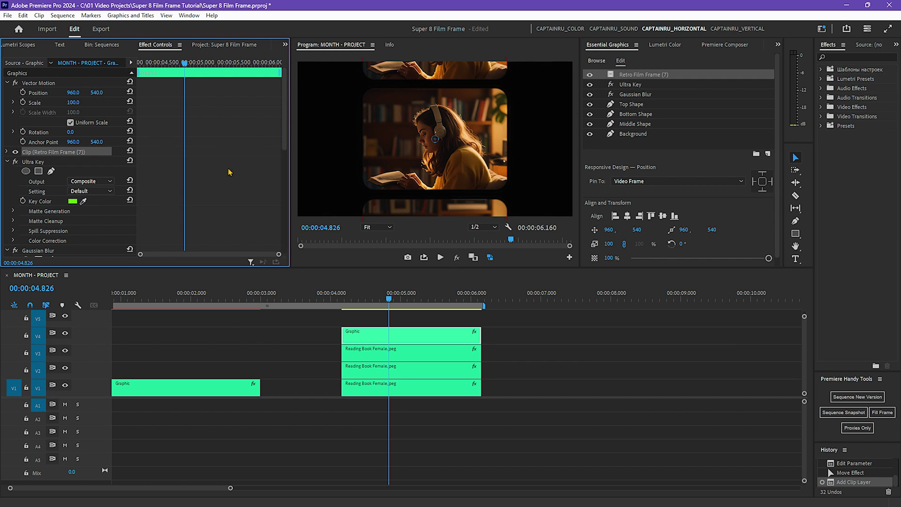
# - Set the scale of the Retro Film Frame (7) layer to 46
pyautogui.click(73, 153)
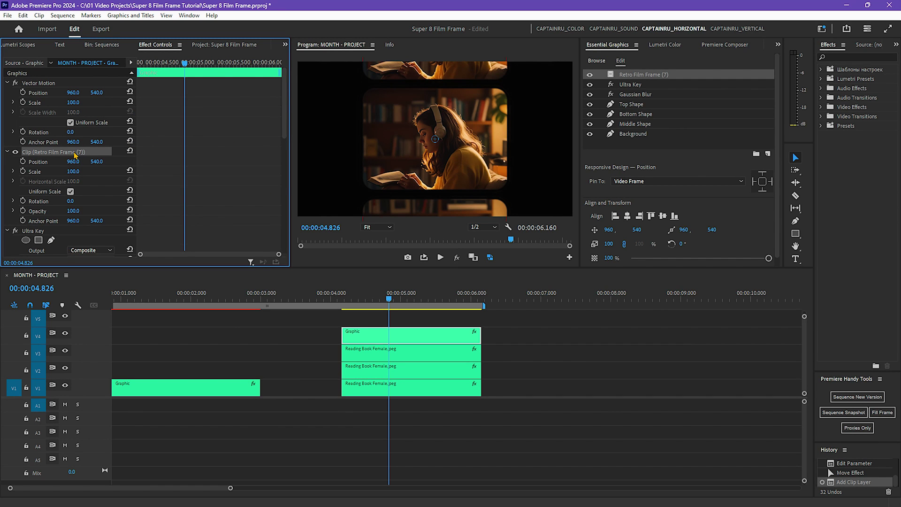
pyautogui.click(79, 170)
pyautogui.write('50')
pyautogui.press('Return')
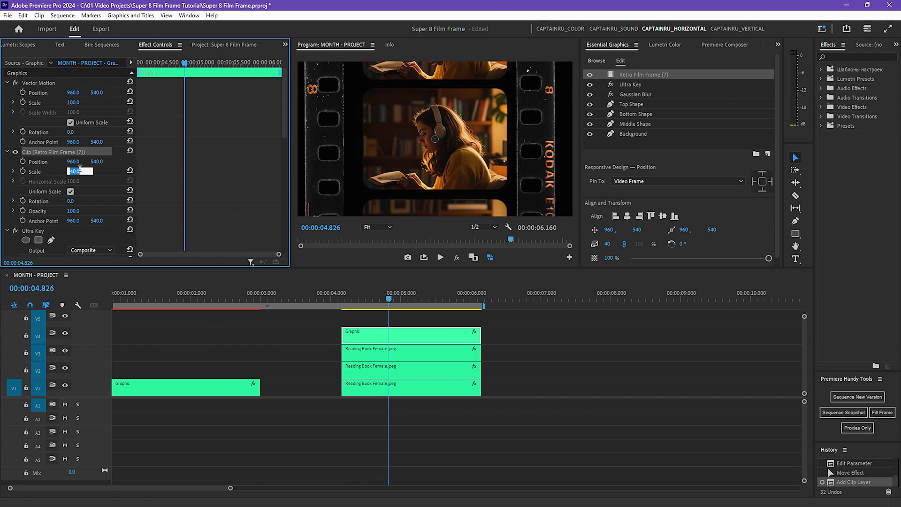
pyautogui.press('Down')
pyautogui.press('Down')
pyautogui.press('Down')
pyautogui.press('Down')
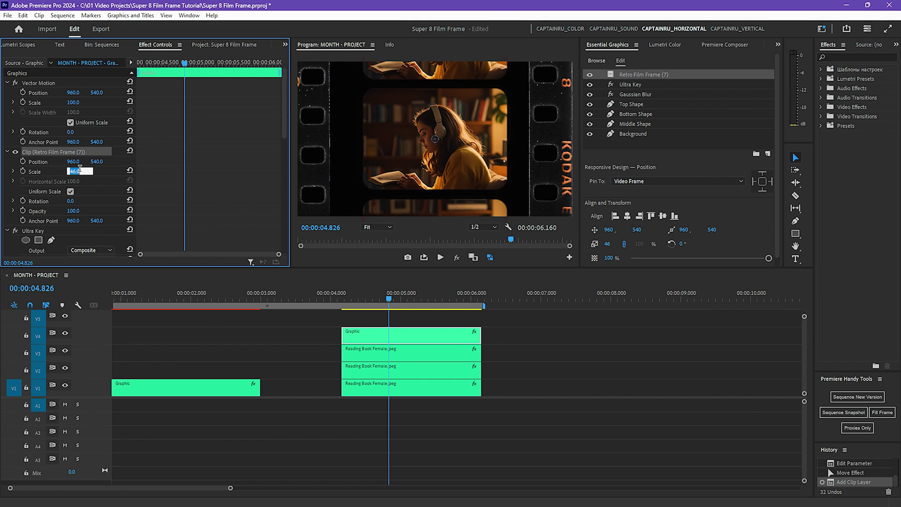
pyautogui.press('Up')
pyautogui.press('Return')
# - Lower the opacity of the Retro Film Frame (7) layer to 20
pyautogui.click(73, 210)
pyautogui.write('50')
pyautogui.press('Return')
pyautogui.hotkey('shift', 'Down')
pyautogui.hotkey('shift', 'Down')
pyautogui.hotkey('shift', 'Down')
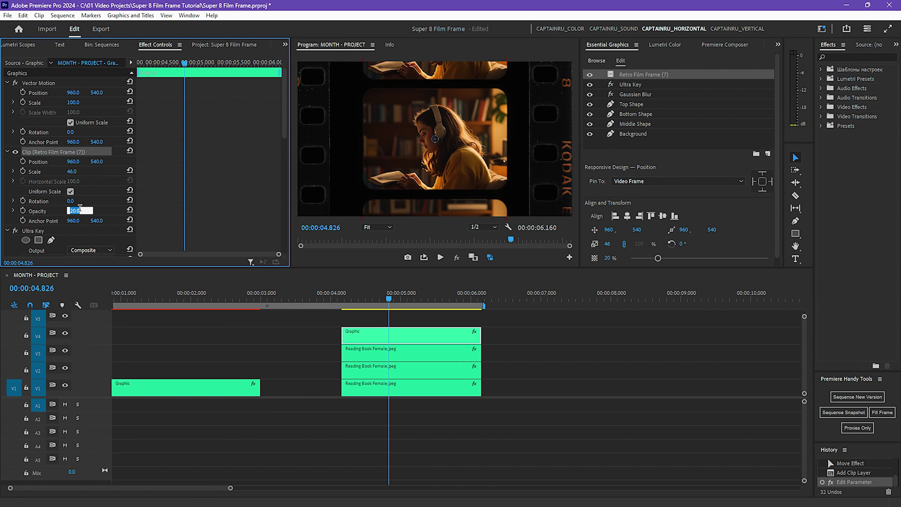
pyautogui.press('Return')
# - Try Gaussian Blur above the Retro Film Frame (7) layer and return it to its place below Ultra Key
pyautogui.click(639, 96)
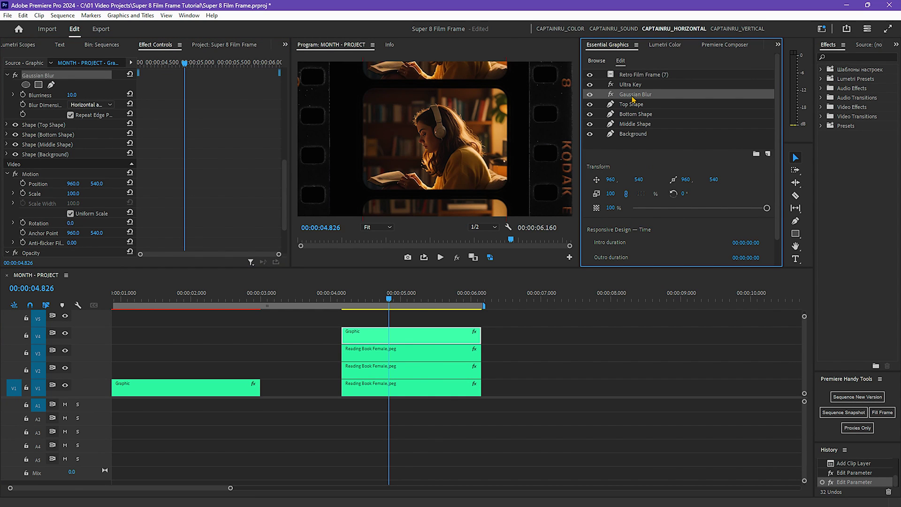
pyautogui.moveTo(639, 99); pyautogui.dragTo(640, 75)
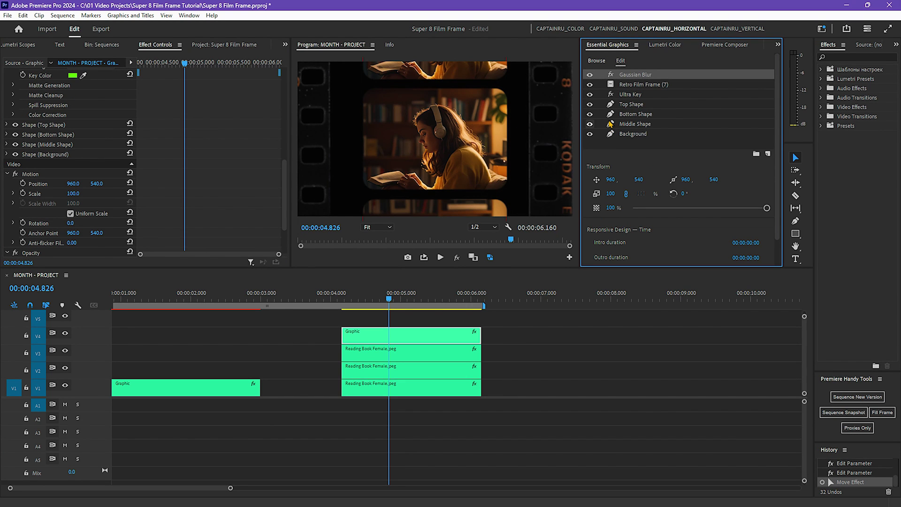
pyautogui.moveTo(636, 75); pyautogui.dragTo(641, 98)
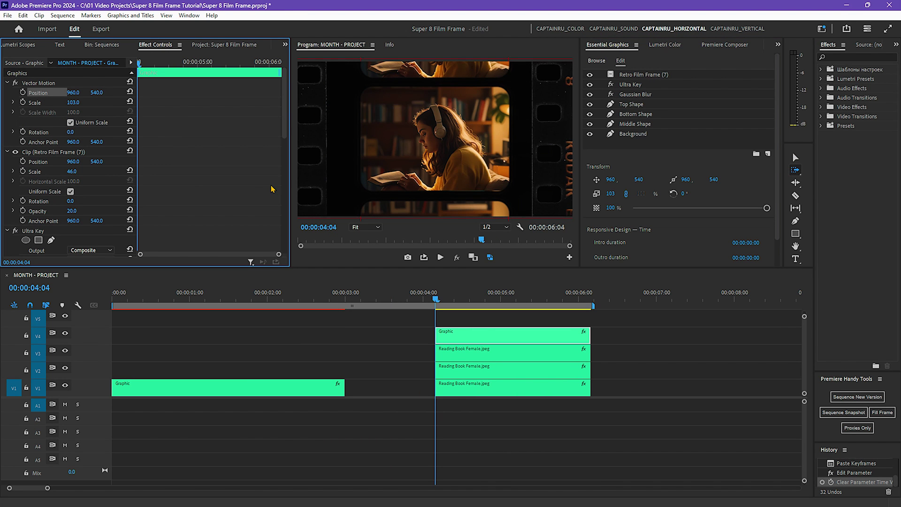
# - Enable position keyframing in the frame graphic's Vector Motion at the clip's start, 00:00:04:04
pyautogui.press('v')
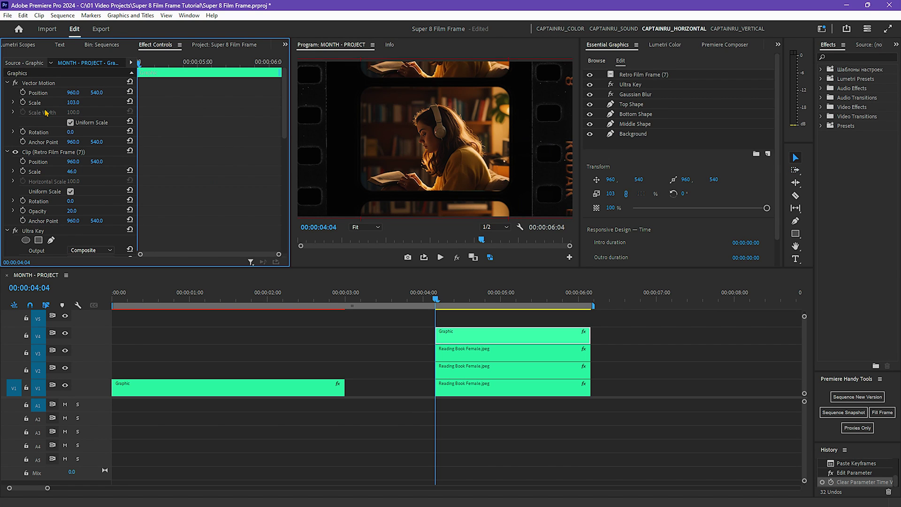
pyautogui.click(49, 96)
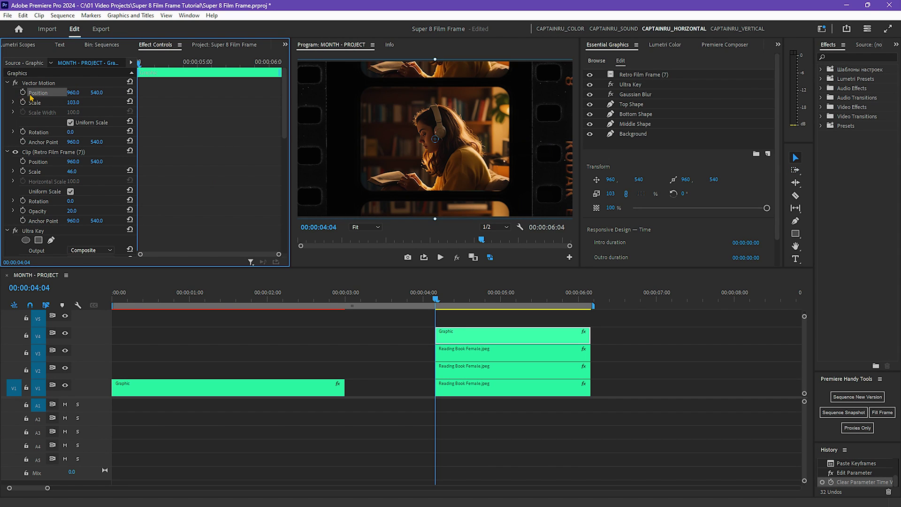
pyautogui.click(22, 93)
pyautogui.click(214, 154)
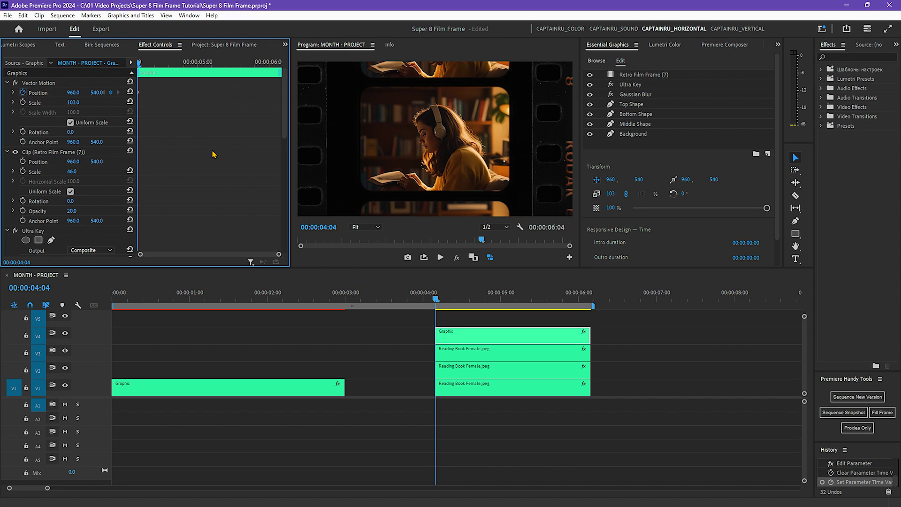
# - Move 15 frames forward to 00:00:04:19 and keyframe the frame graphic's Vector Motion position at 970, 530
pyautogui.hotkey('shift', 'Right')
pyautogui.hotkey('shift', 'Right')
pyautogui.hotkey('shift', 'Right')
pyautogui.click(75, 93)
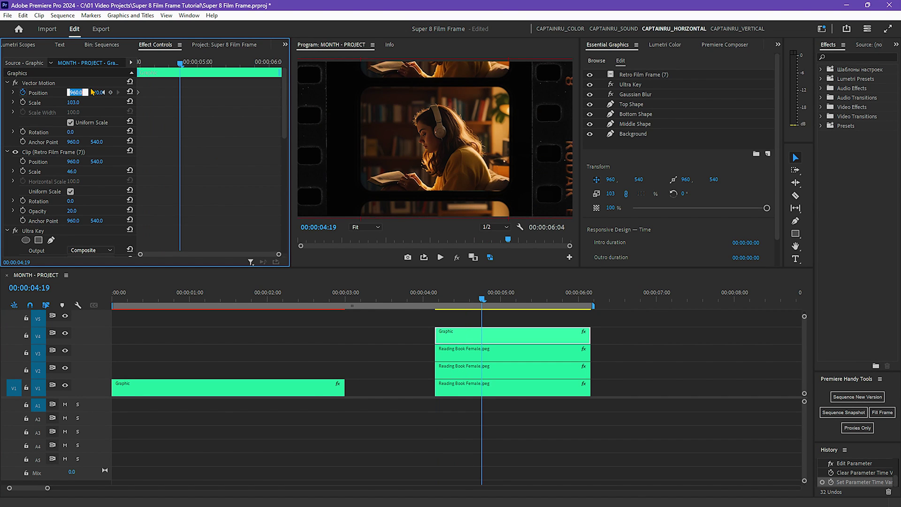
pyautogui.write('970')
pyautogui.press('Return')
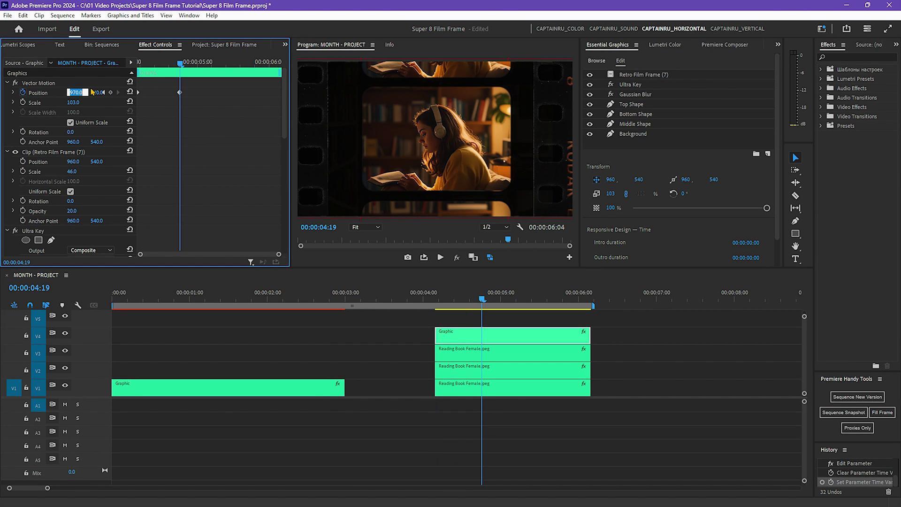
pyautogui.click(92, 92)
pyautogui.hotkey('shift', 'Down')
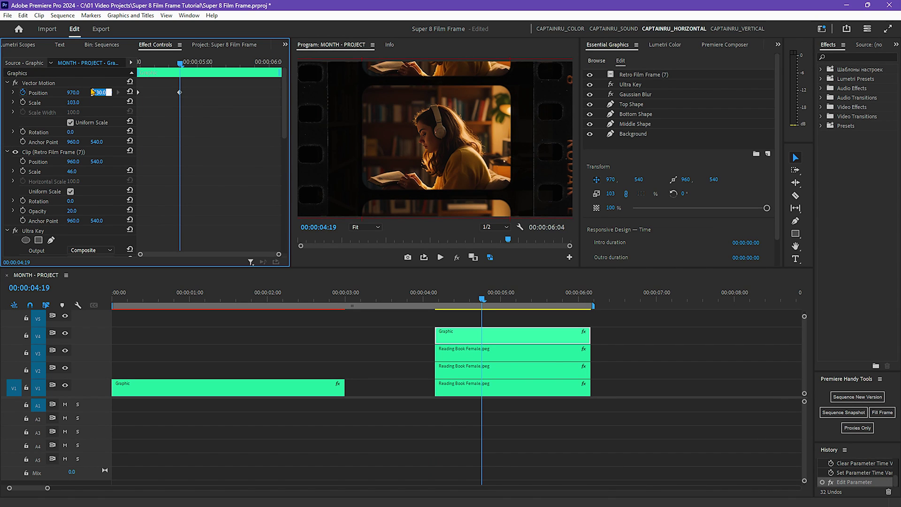
pyautogui.press('Return')
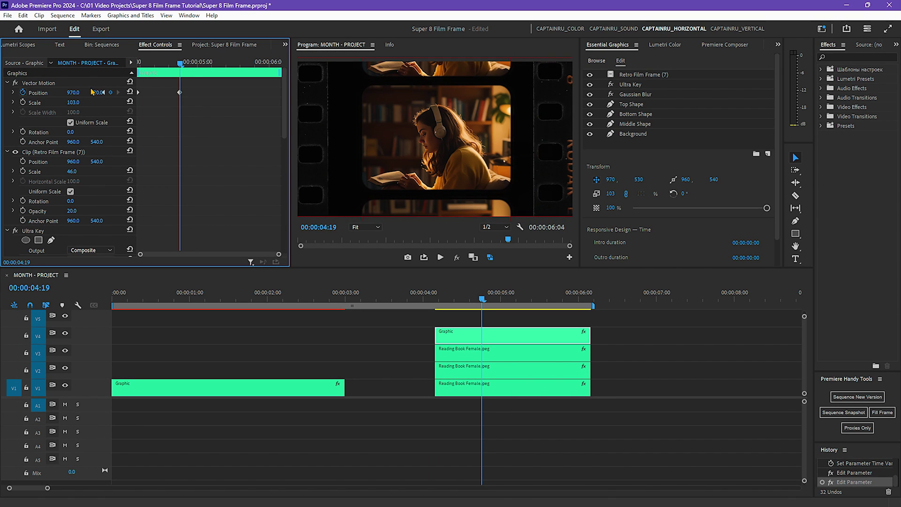
# - At 00:00:05:09, keyframe the Vector Motion position at 960, 540 and play the movement back from the clip's start
pyautogui.hotkey('shift', 'Right')
pyautogui.hotkey('shift', 'Right')
pyautogui.hotkey('shift', 'Right')
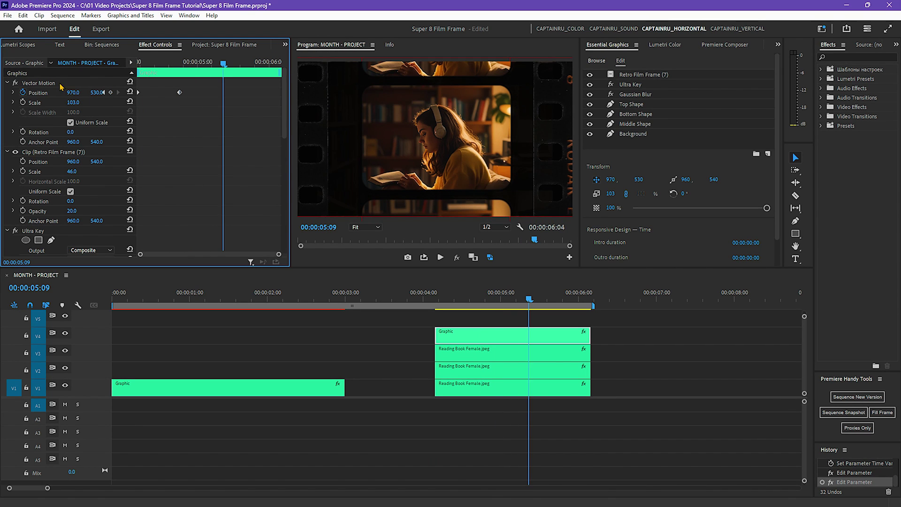
pyautogui.click(76, 91)
pyautogui.hotkey('shift', 'Down')
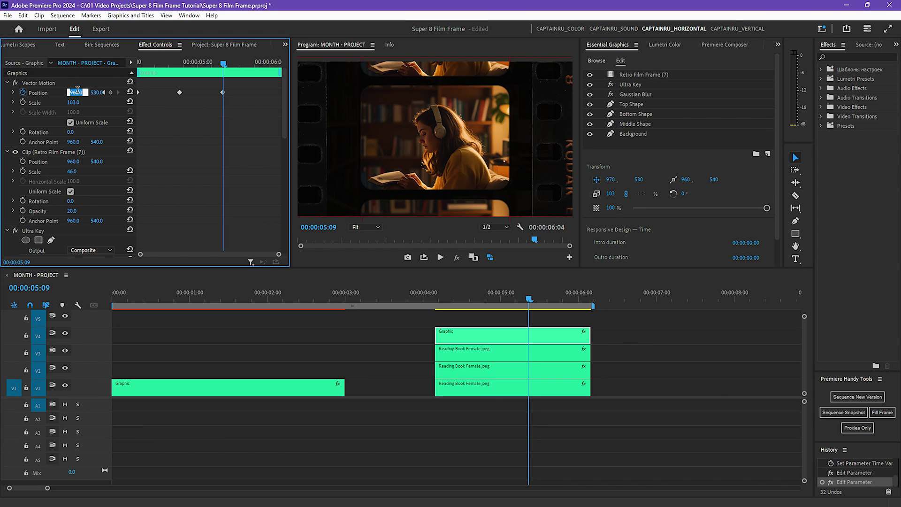
pyautogui.press('Tab')
pyautogui.hotkey('shift', 'Up')
pyautogui.hotkey('shift', 'Up')
pyautogui.press('Return')
pyautogui.press('Up')
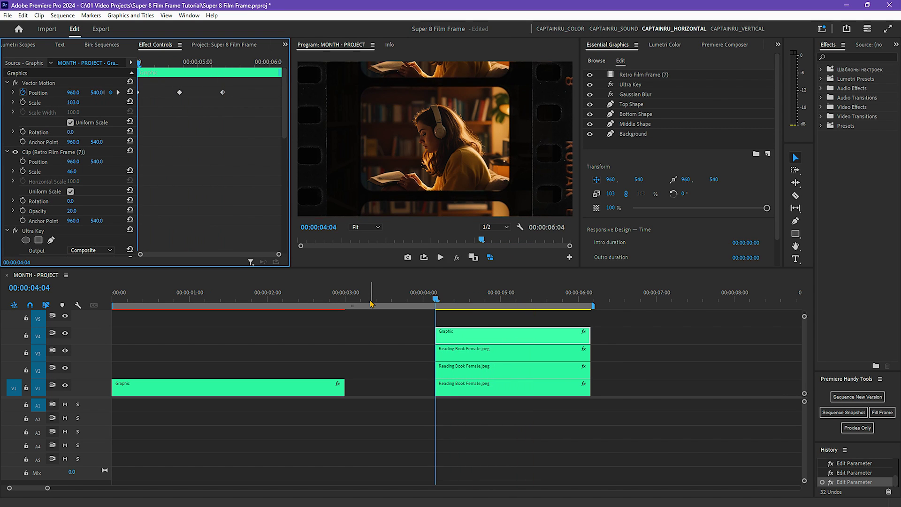
pyautogui.press('space')
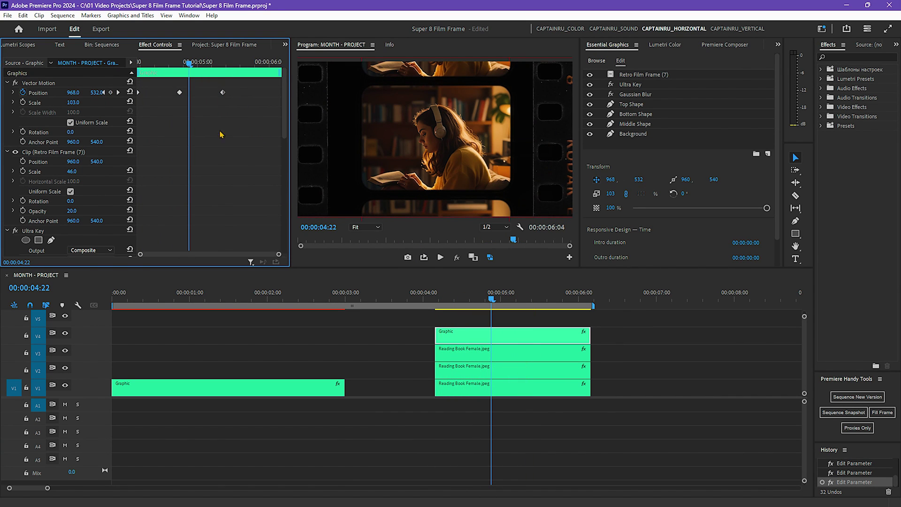
# - Copy the Vector Motion position keyframes and paste them further along the graphic to continue the movement
pyautogui.moveTo(265, 87); pyautogui.dragTo(137, 95)
pyautogui.hotkey('shift', 'k')
pyautogui.hotkey('shift', 'Right')
pyautogui.hotkey('shift', 'Right')
pyautogui.hotkey('shift', 'Right')
pyautogui.hotkey('ctrl', 'v')
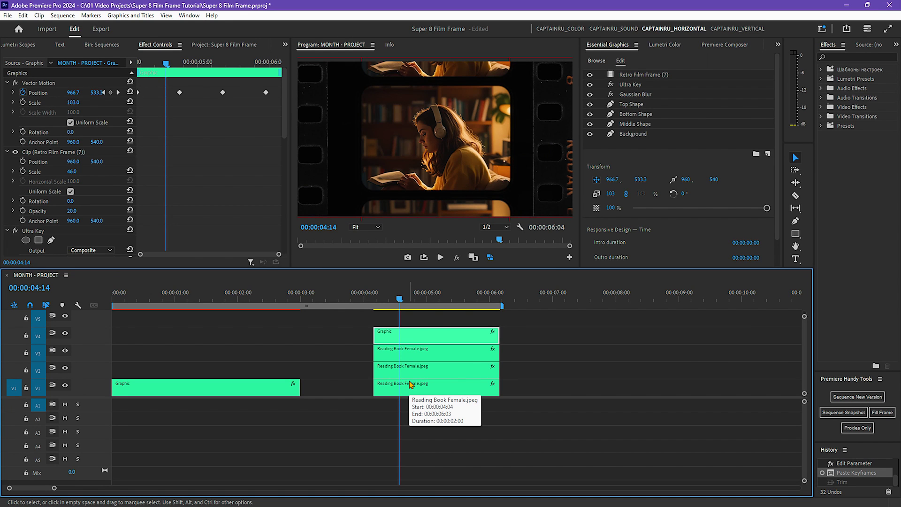
# - Bring Dust & Film Burn.mp4 from outside the project onto track V5, trim it to the graphic's length, and preview it
pyautogui.hotkey('alt', 'Tab')
pyautogui.moveTo(735, 152)
pyautogui.mouseDown()
pyautogui.moveTo(395, 336)
pyautogui.moveTo(370, 321)
pyautogui.mouseUp()
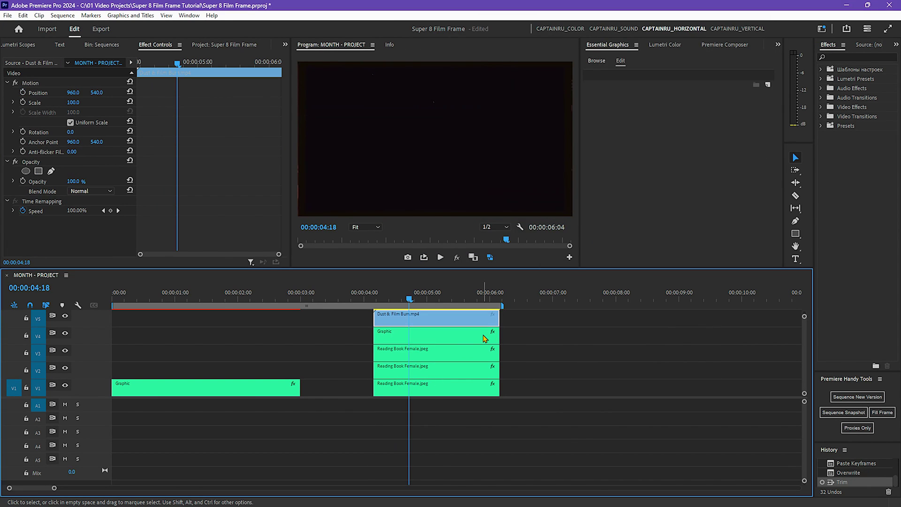
pyautogui.press('Up')
pyautogui.press('space')
pyautogui.press('space')
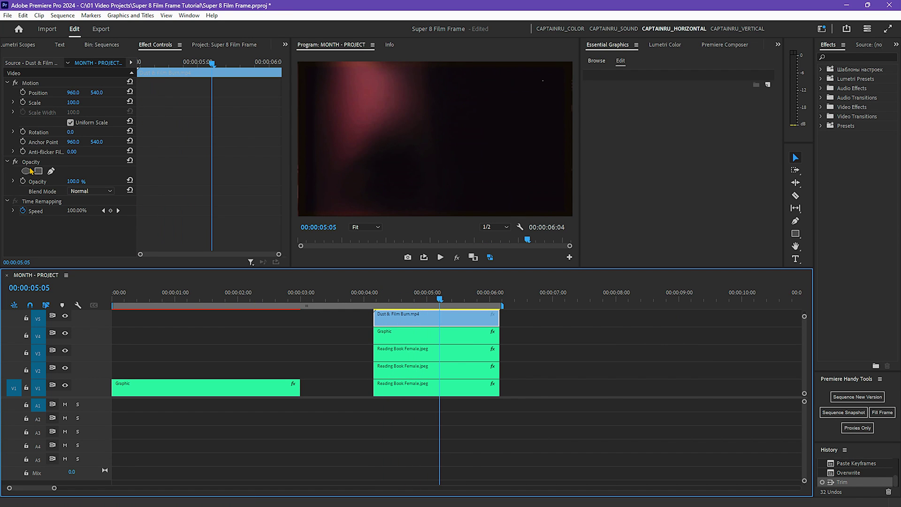
# - Set the Dust & Film Burn.mp4 clip's blend mode to Screen and play the composite from the clip's start
pyautogui.click(102, 191)
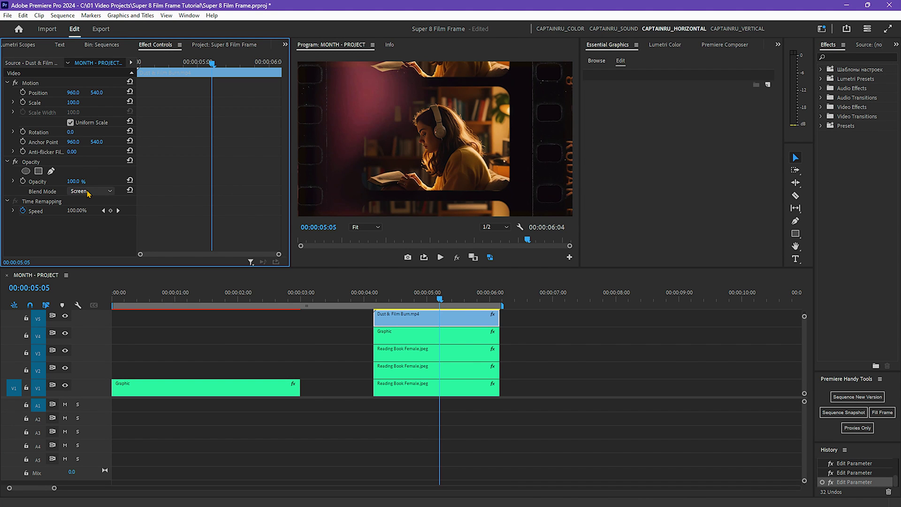
pyautogui.click(389, 327)
pyautogui.press('Up')
pyautogui.press('space')
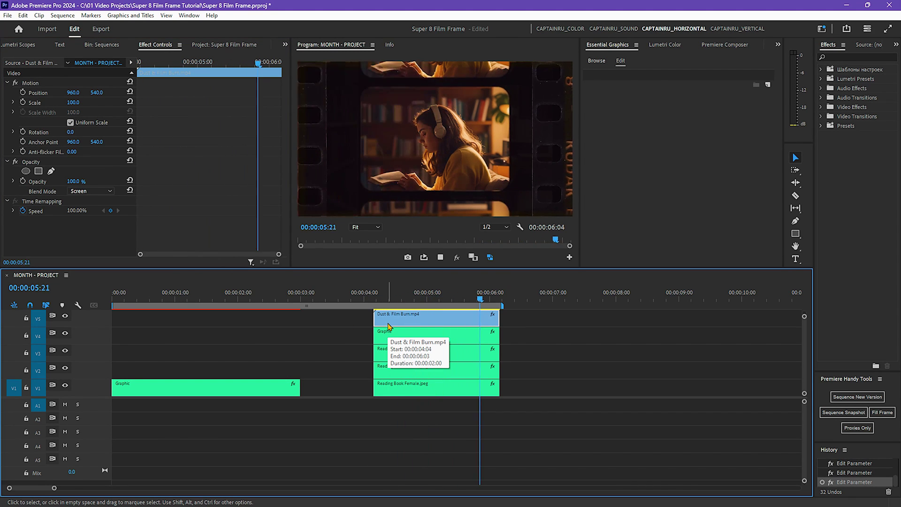